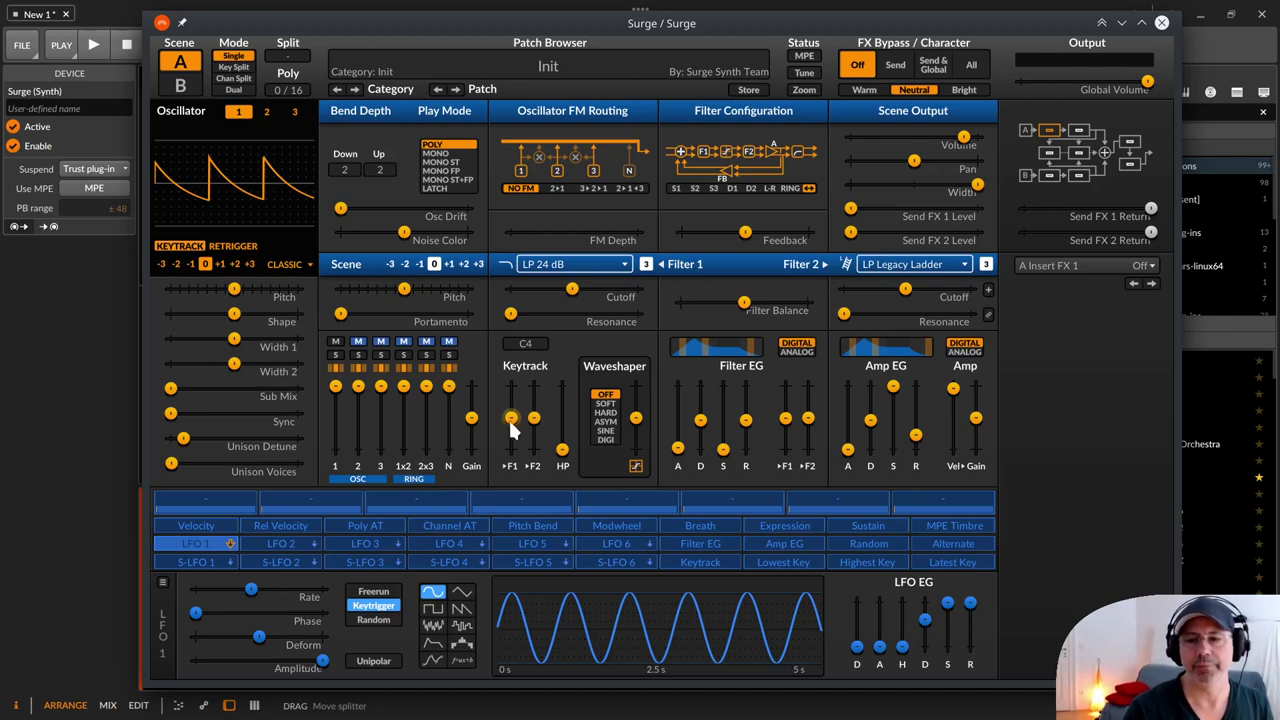
Sweep the Filter 1 keytrack amount to its maximum and minimum, and return it to 0 %
drag(510, 418, 511, 374)
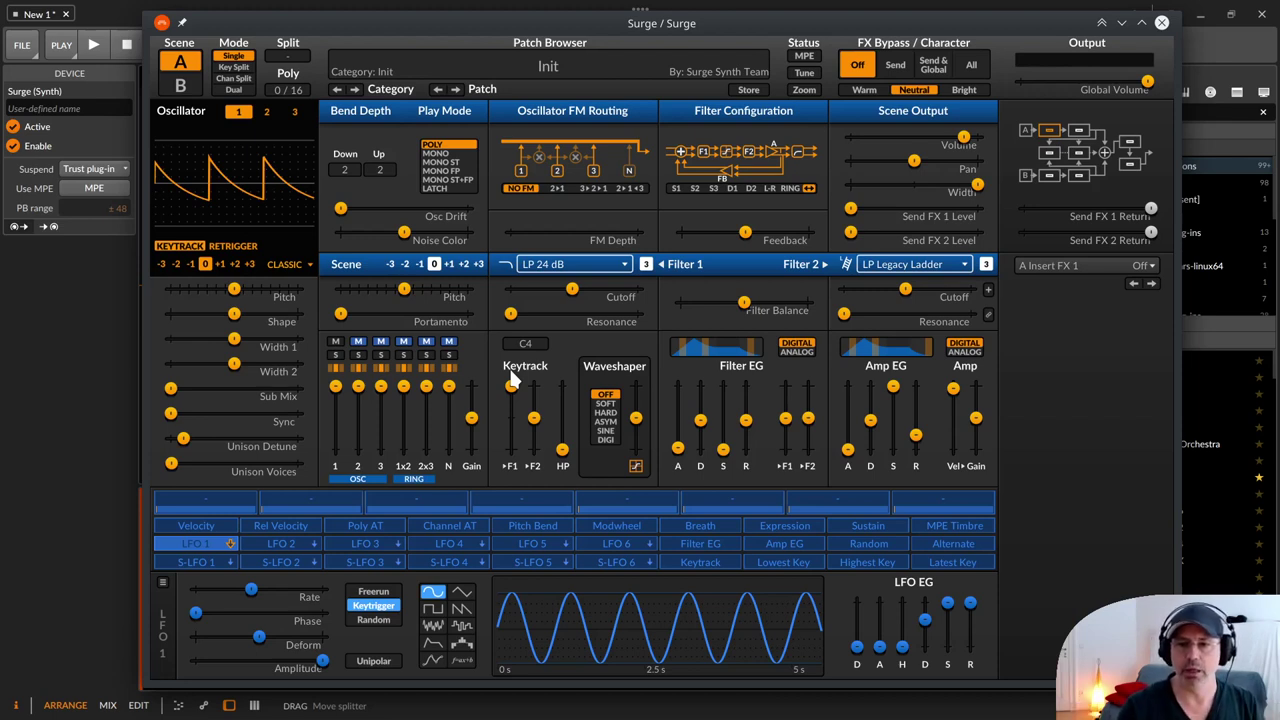
drag(512, 389, 505, 496)
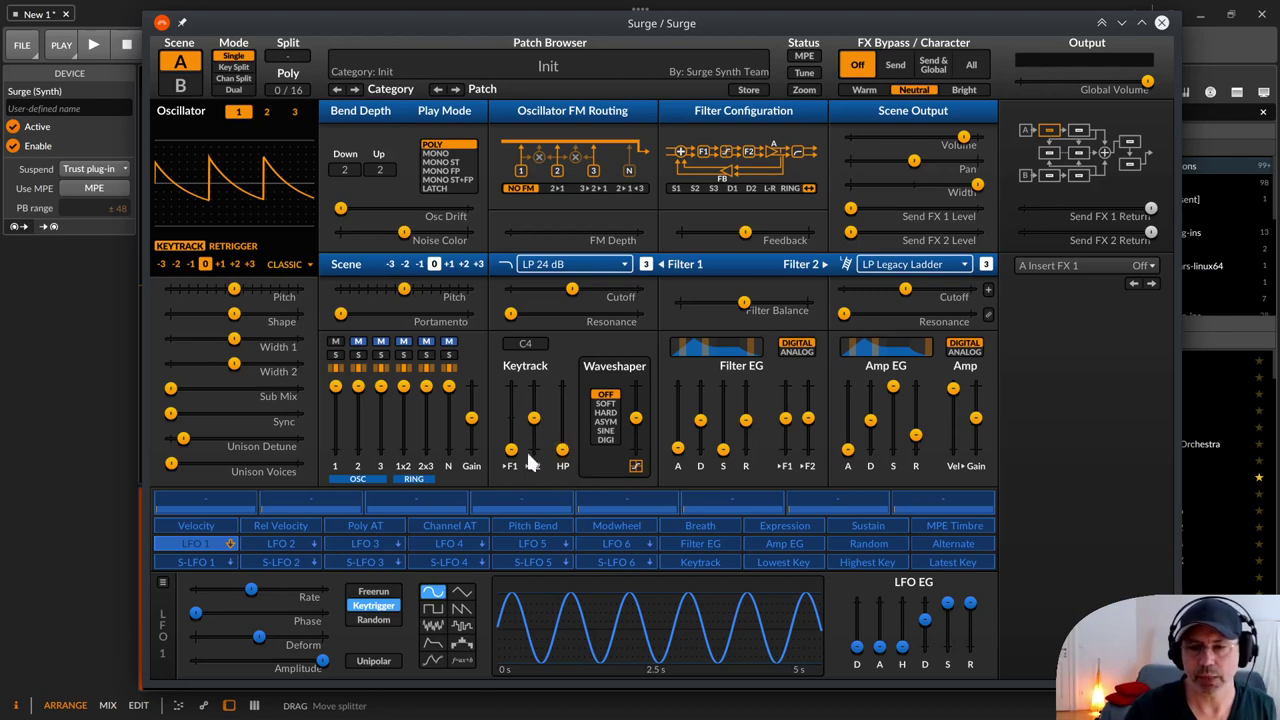
drag(511, 449, 511, 418)
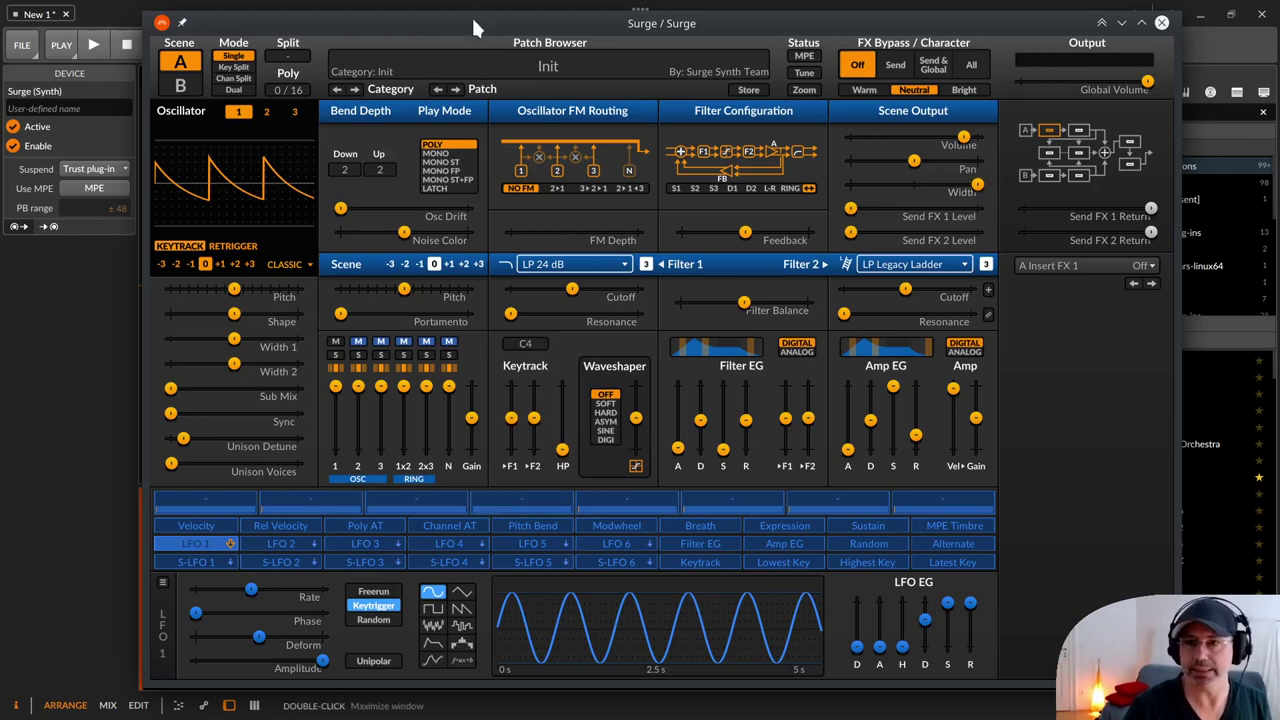
Hide the Surge window, enable the EQ+ device and show its expanded view
click(1120, 25)
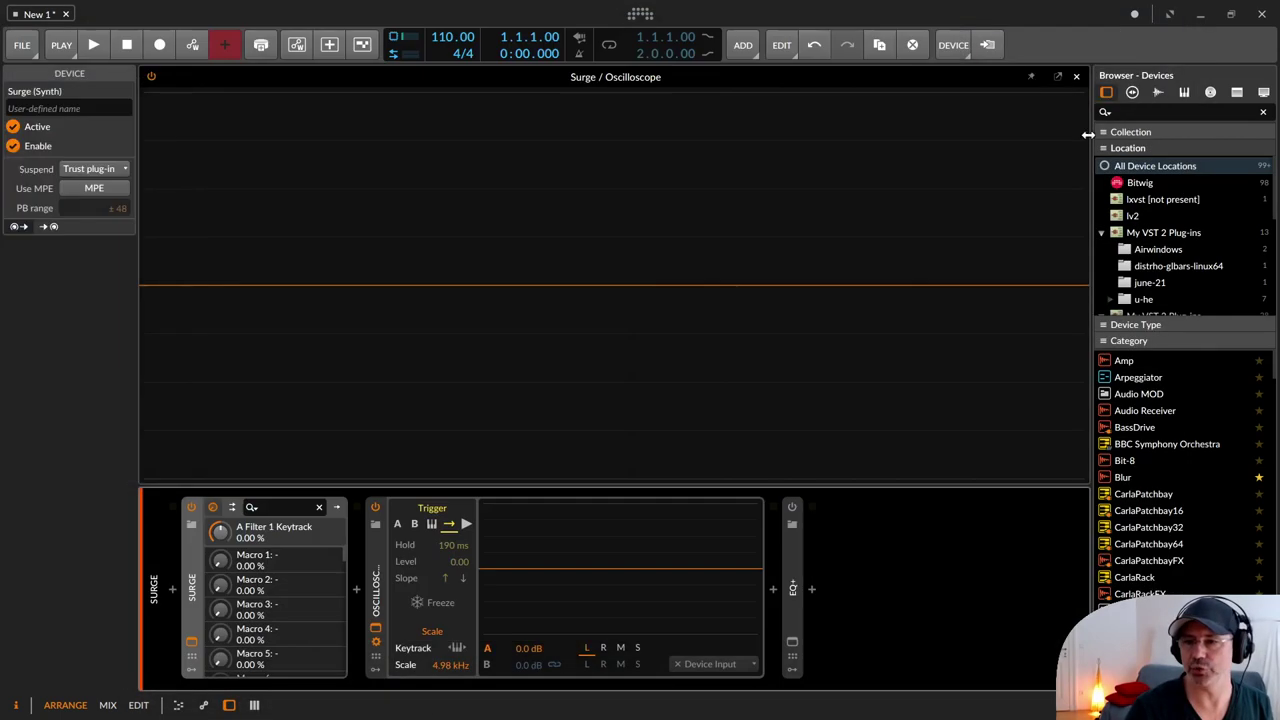
double_click(795, 578)
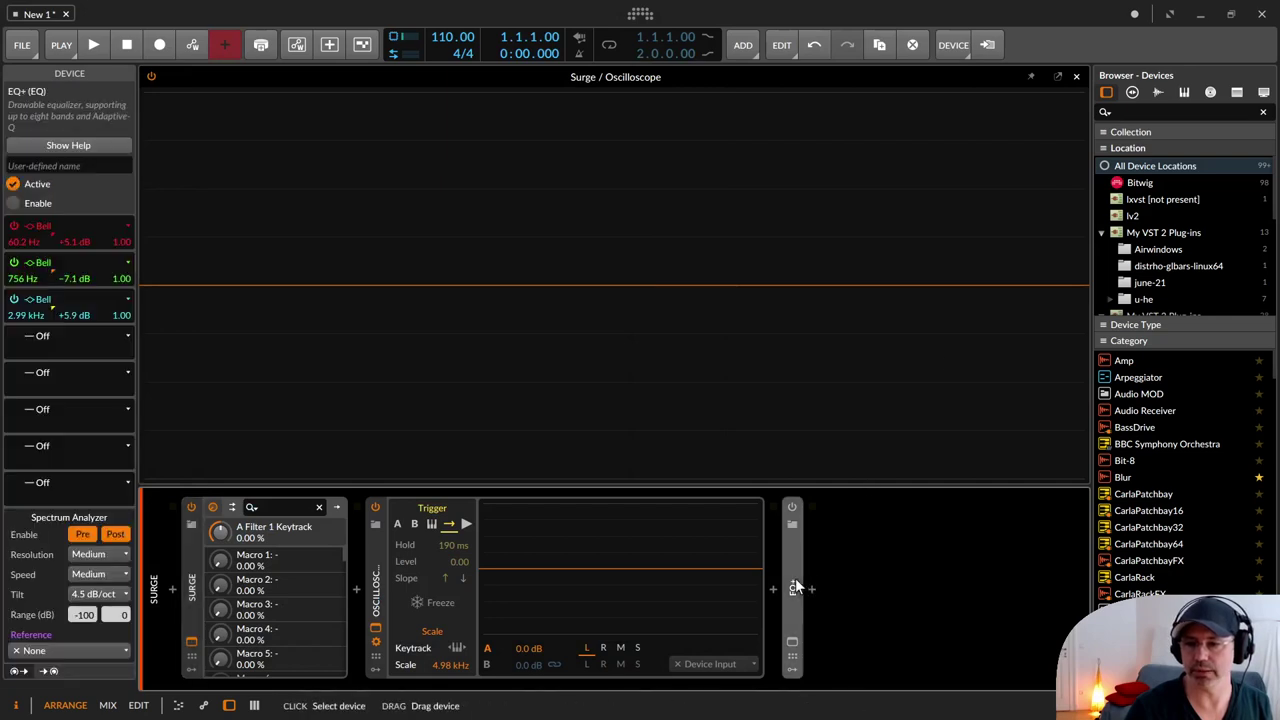
click(792, 507)
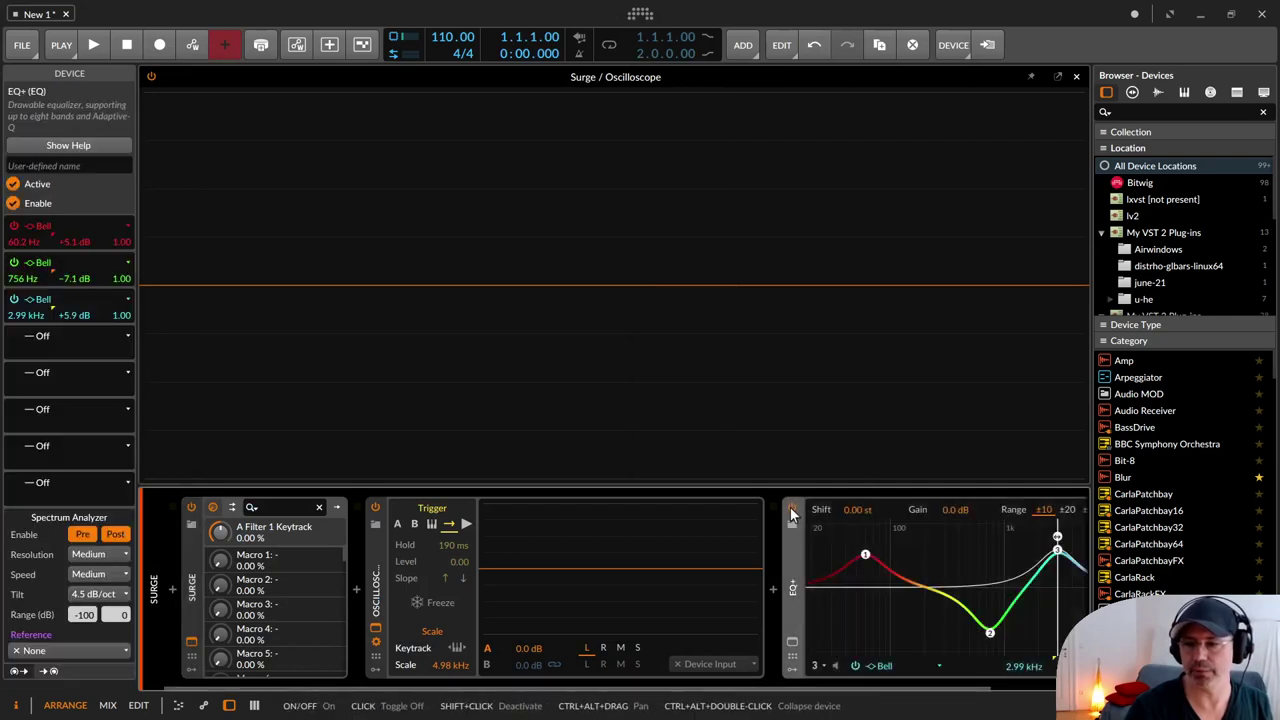
click(794, 640)
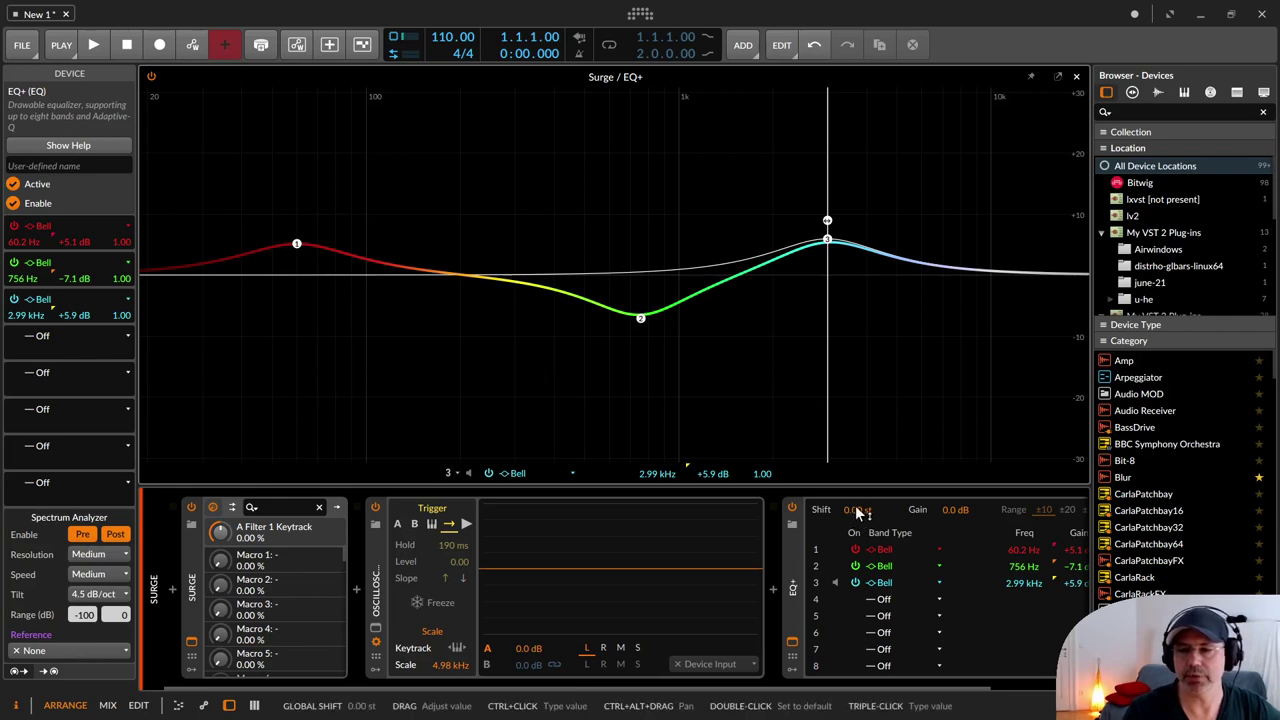
Sweep the EQ+ global shift up to +29.76 st and down to −17.68 st, and close the expanded view
drag(855, 509, 855, 353)
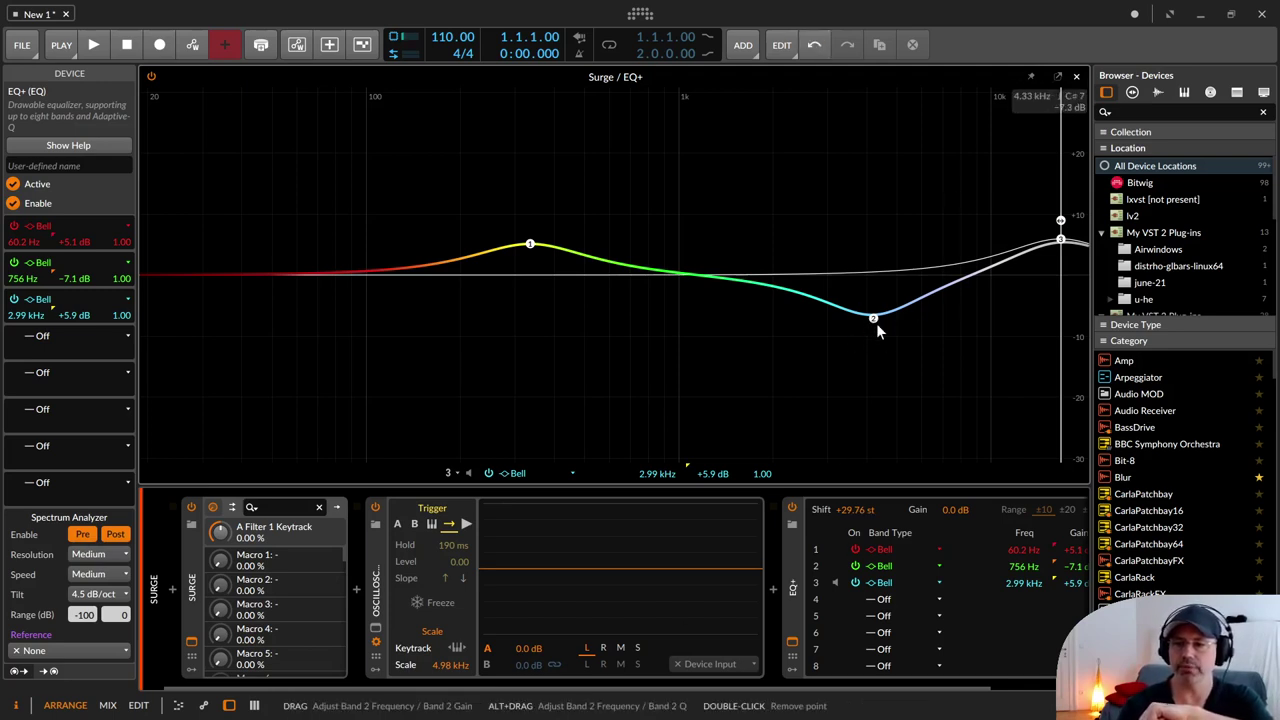
drag(838, 518, 838, 702)
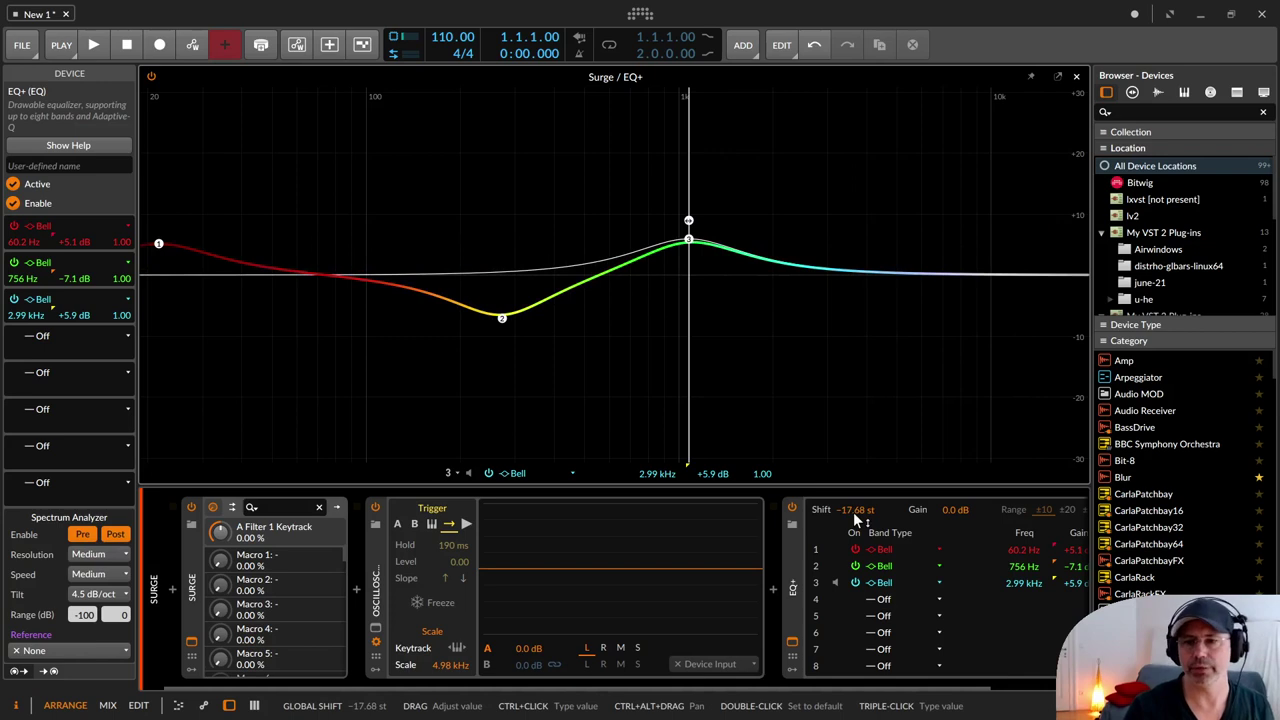
click(795, 640)
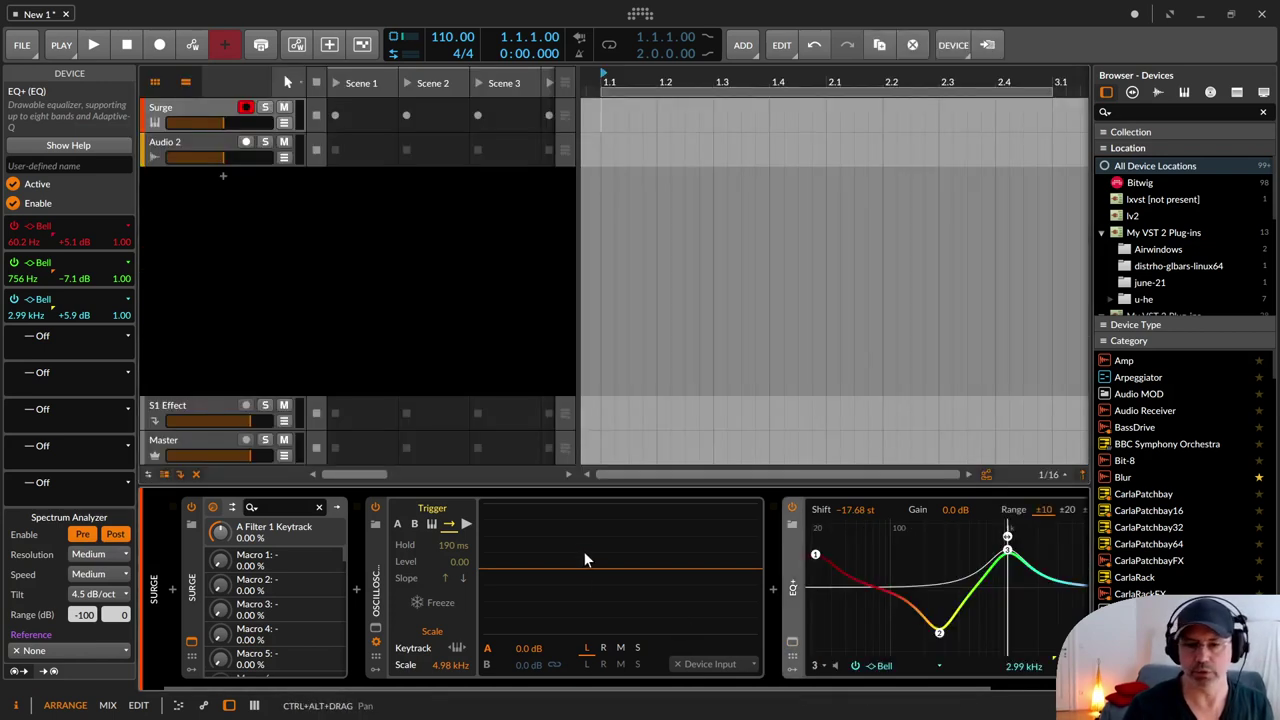
Reopen the Surge window and raise the scene's highpass (HP) frequency to about 88 Hz
click(193, 644)
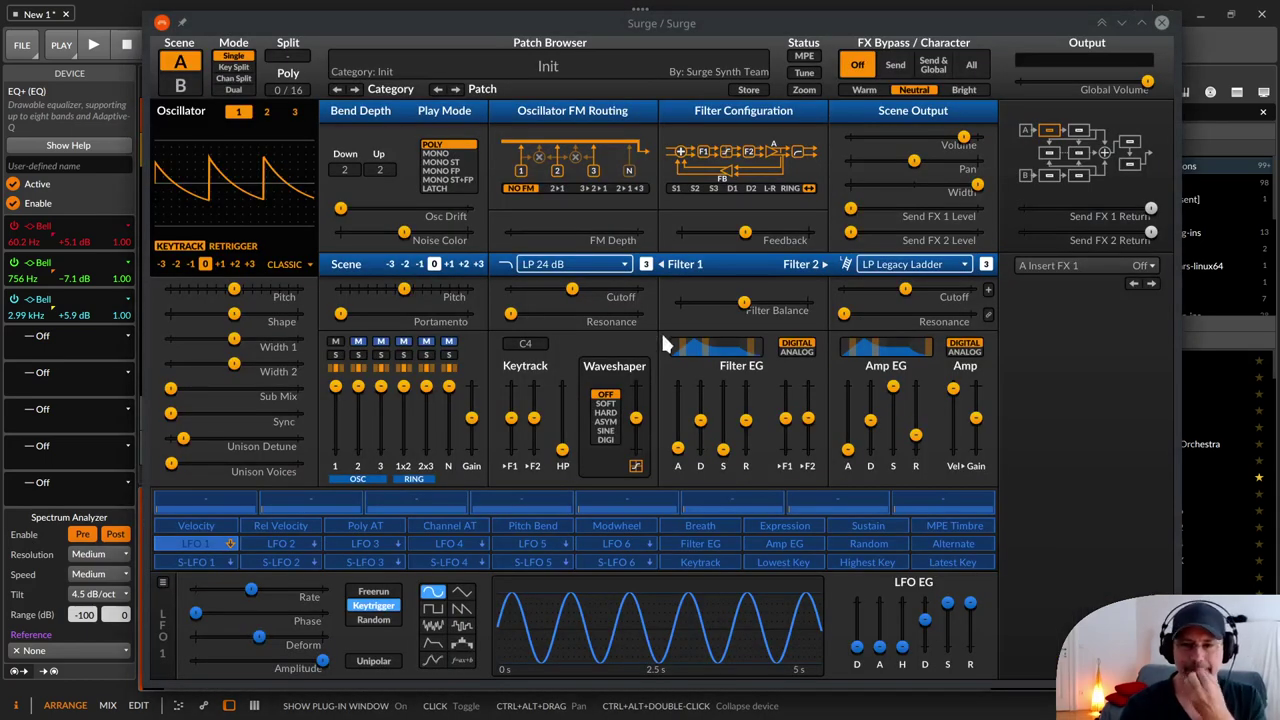
key(ctrl+super)
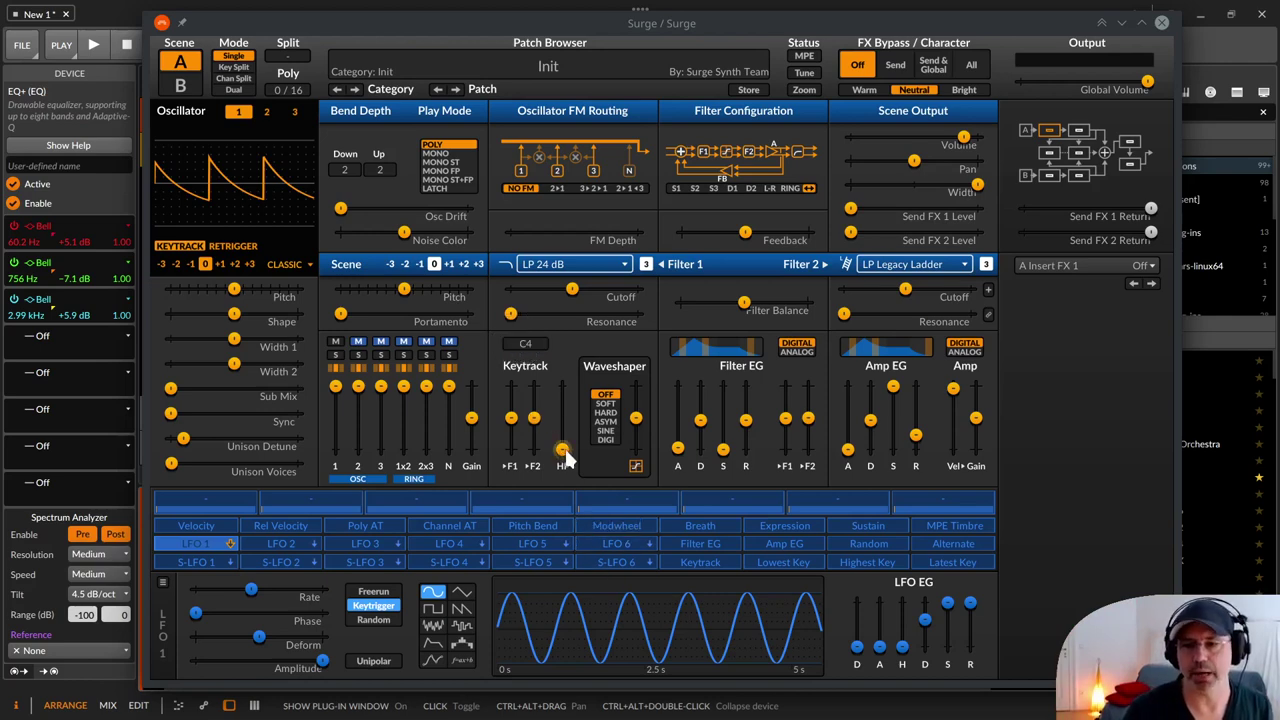
drag(563, 448, 562, 418)
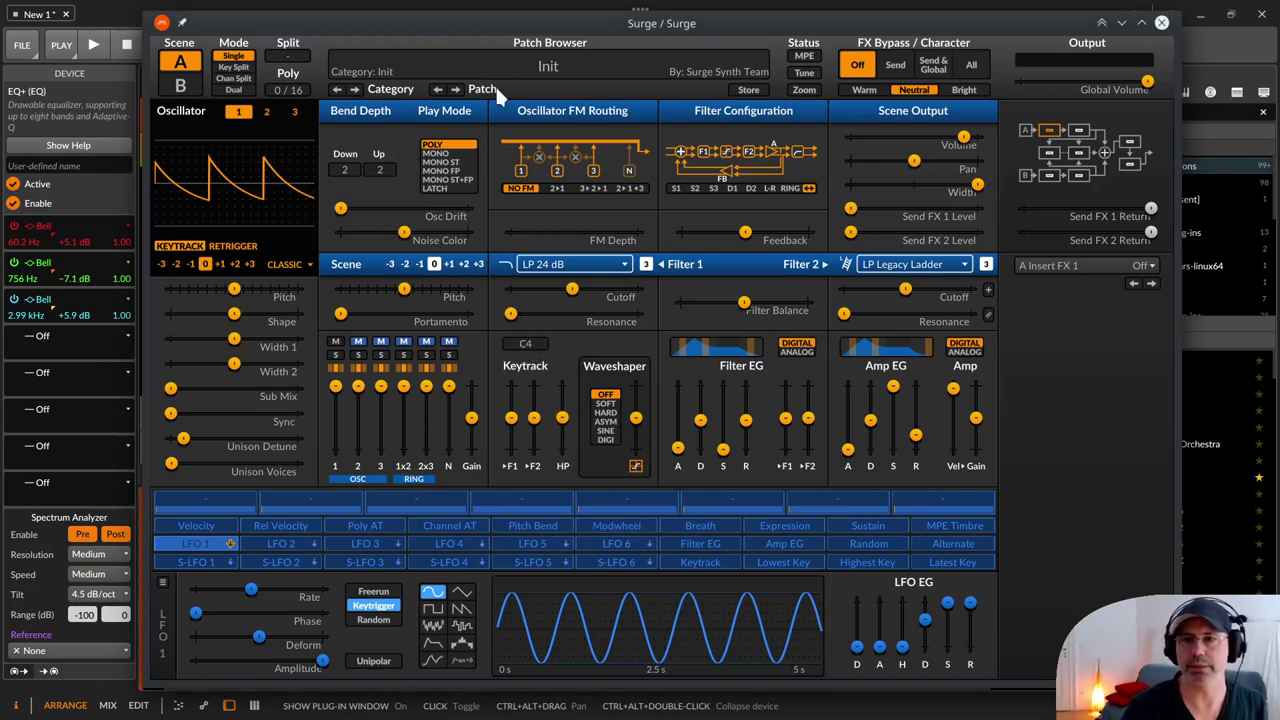
Move the Surge window out of the way and remove bands 1 and 2 from EQ+
drag(503, 30, 0, 258)
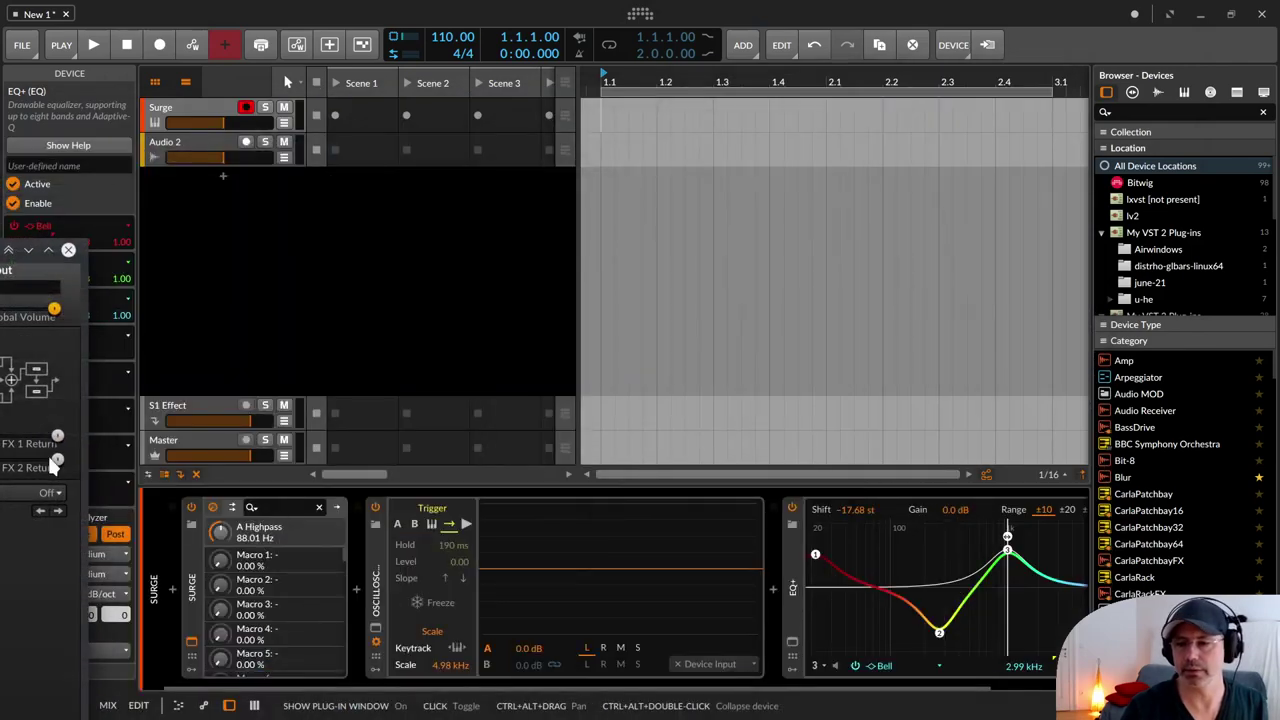
double_click(819, 556)
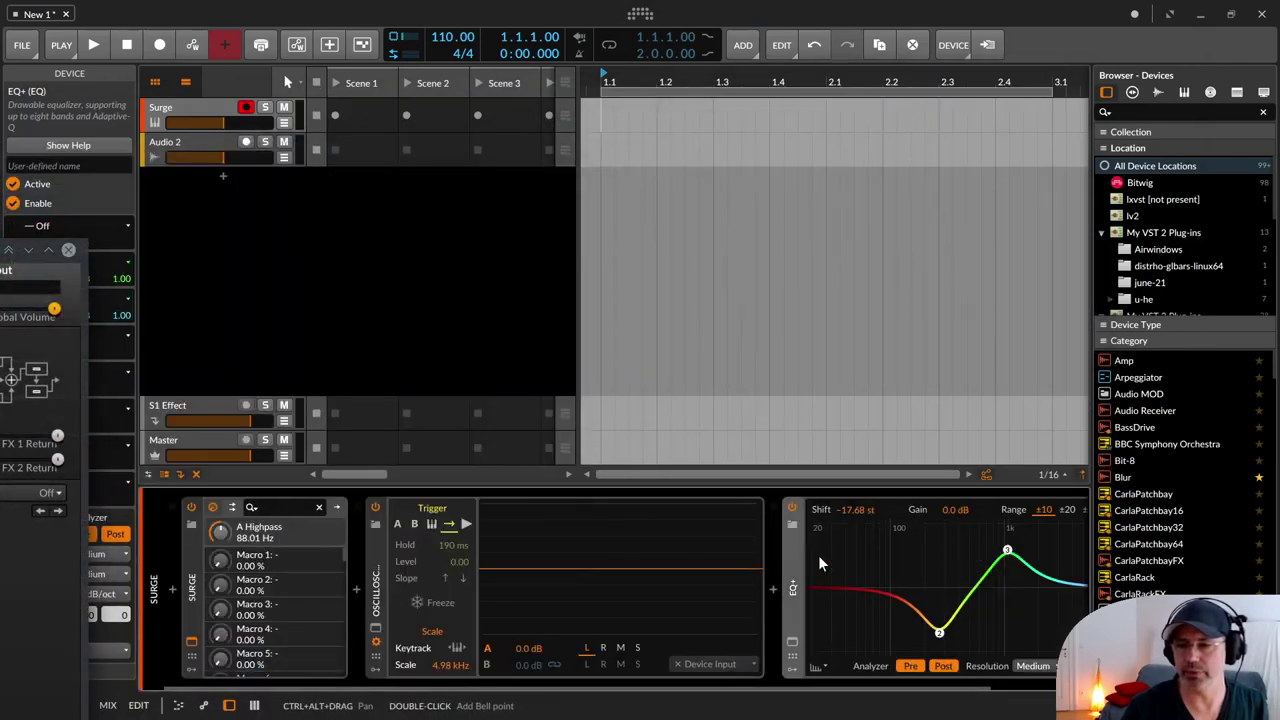
click(940, 633)
double_click(940, 633)
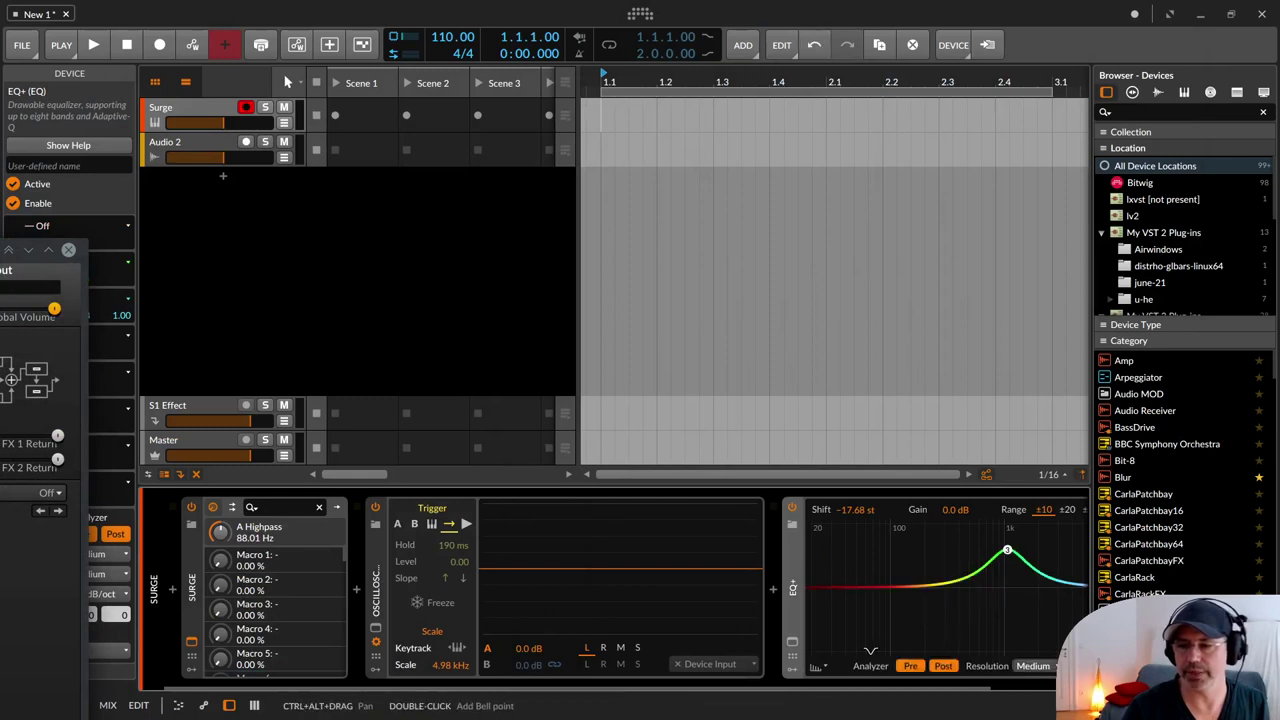
Add a Low-cut 4 band at 232 Hz in the expanded EQ+ view, and close that view
click(792, 644)
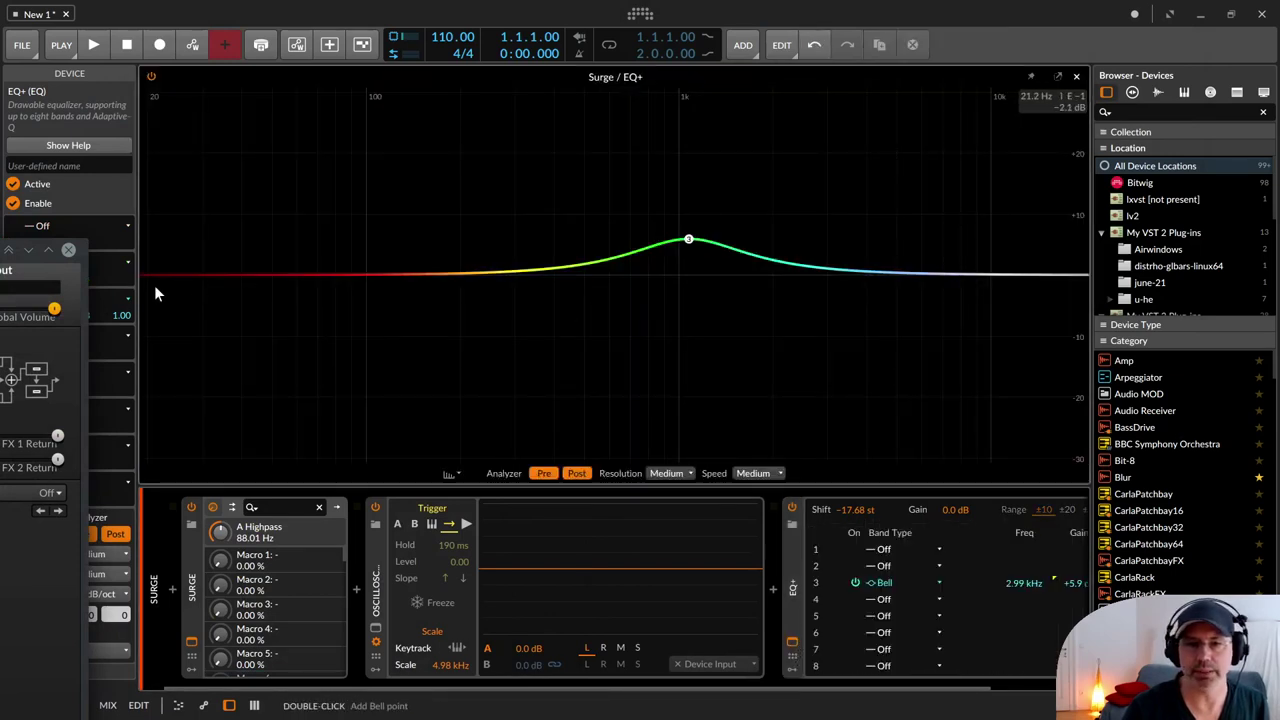
drag(150, 282, 505, 320)
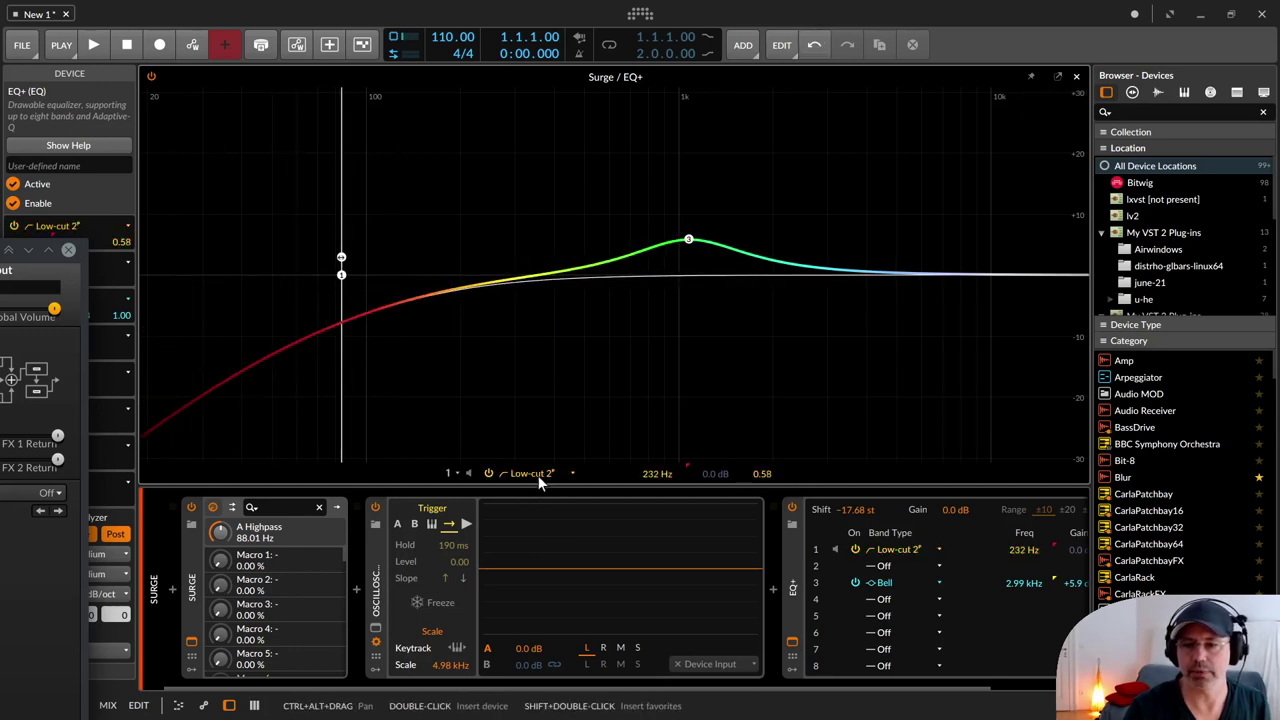
click(532, 473)
click(563, 261)
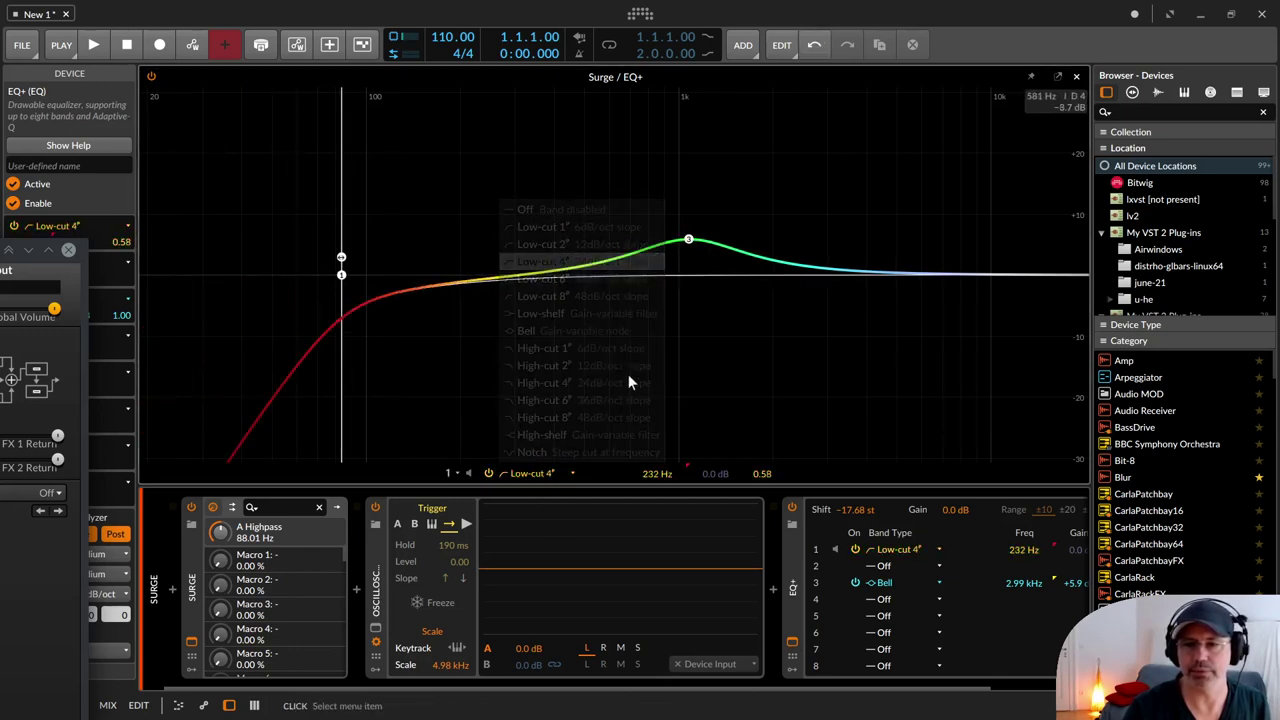
mouse_move(341, 258)
mouse_down()
mouse_move(606, 258)
mouse_move(341, 258)
mouse_up()
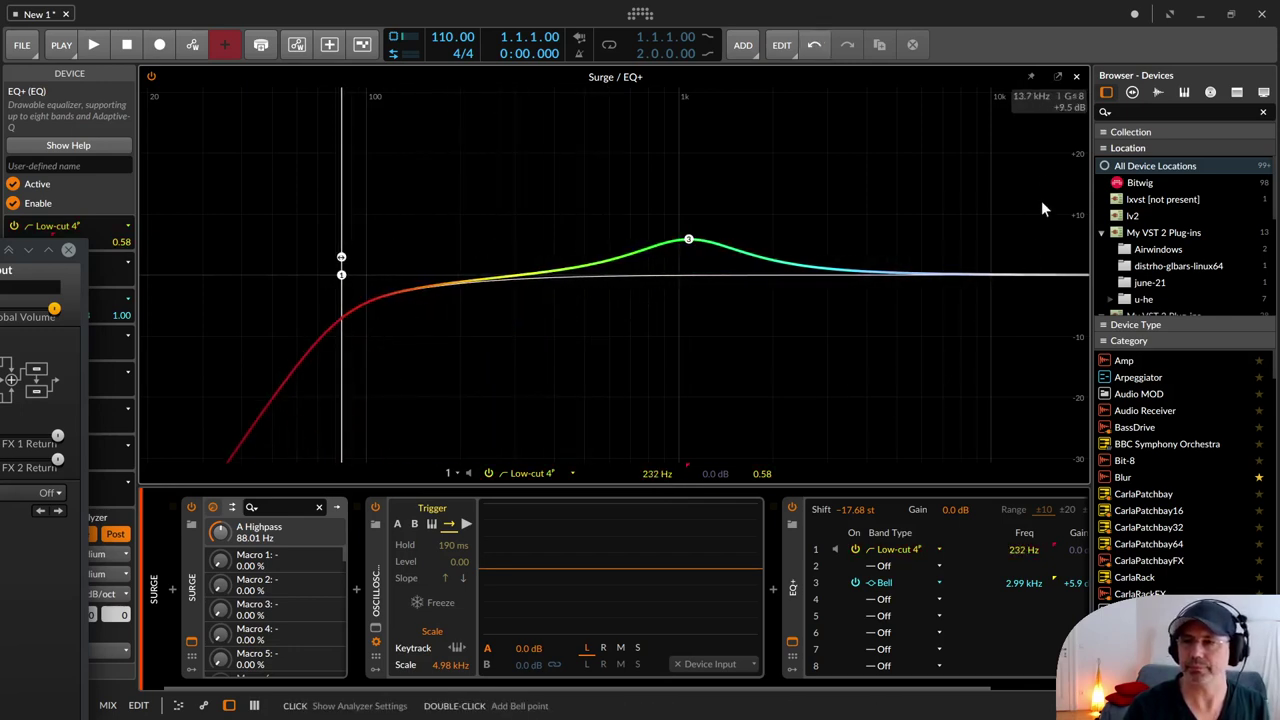
click(1077, 76)
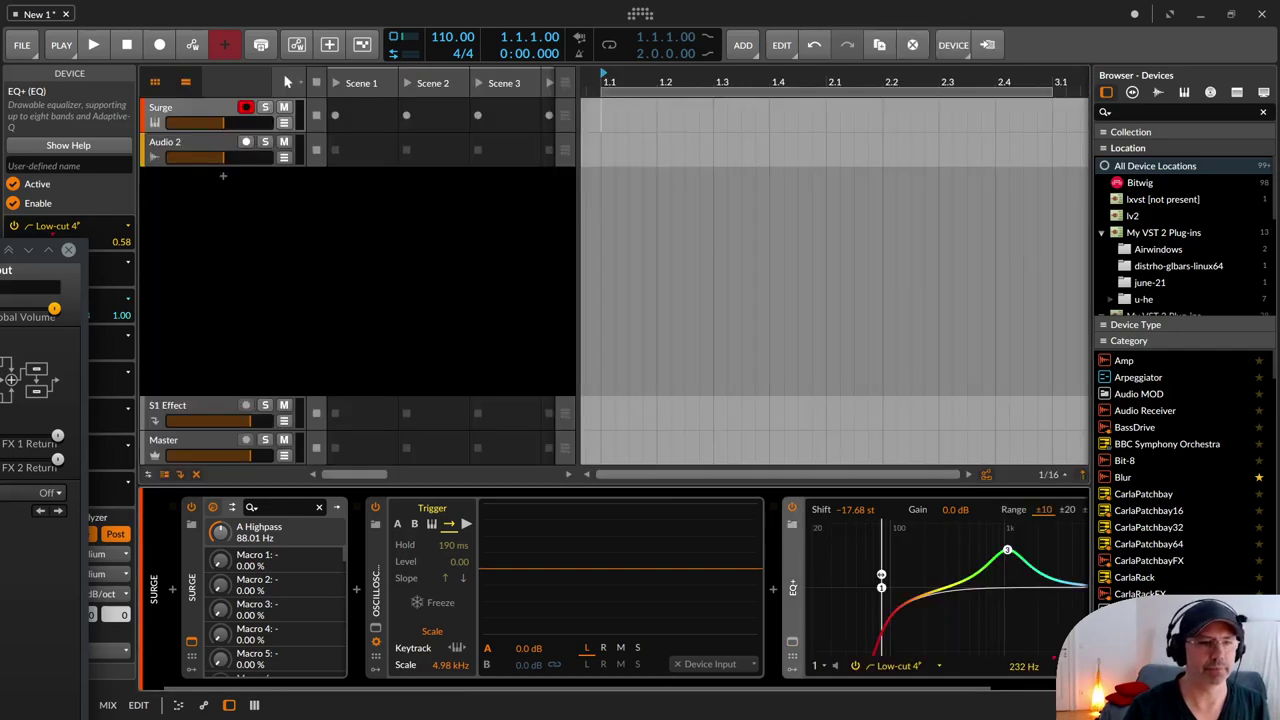
Bring the Surge window back into view and raise the cutoffs of Filter 1 and Filter 2 to maximum
drag(2, 250, 834, 24)
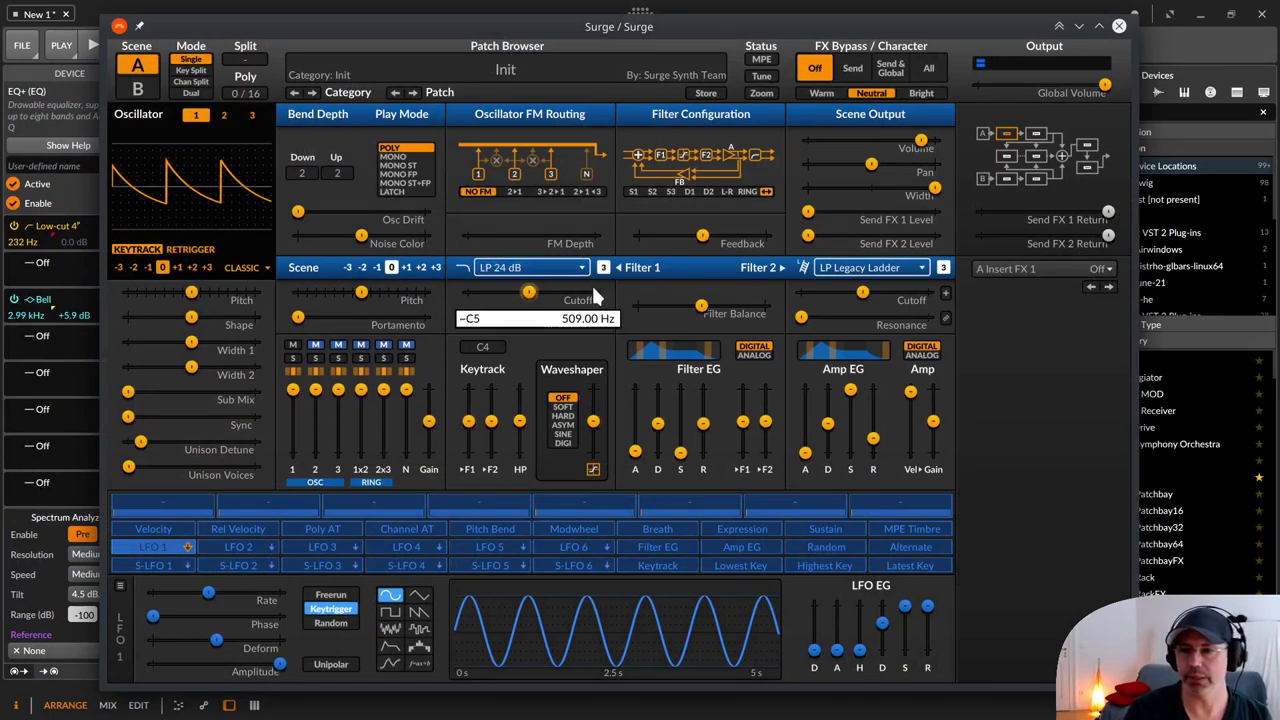
drag(529, 291, 683, 298)
drag(863, 293, 985, 283)
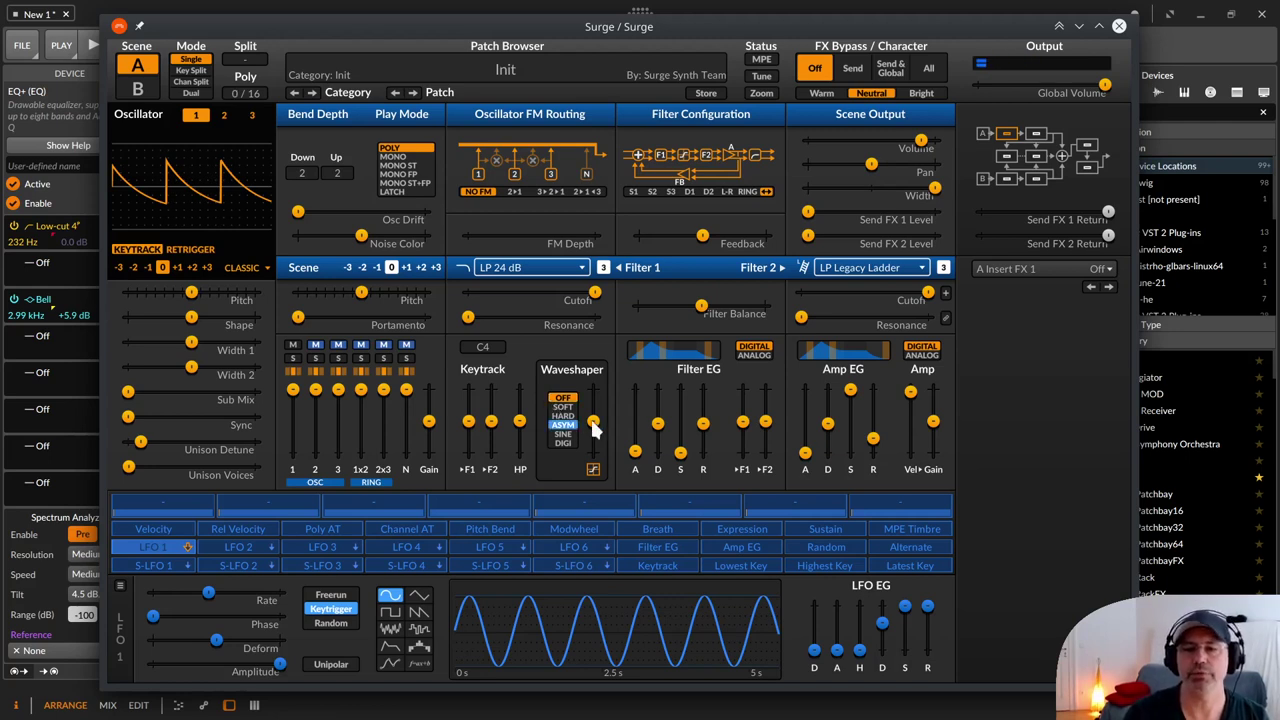
Lower the waveshaper drive slightly, try the Soft type, and set the waveshaper back to Off
mouse_move(594, 420)
mouse_down()
mouse_move(597, 398)
mouse_move(594, 425)
mouse_up()
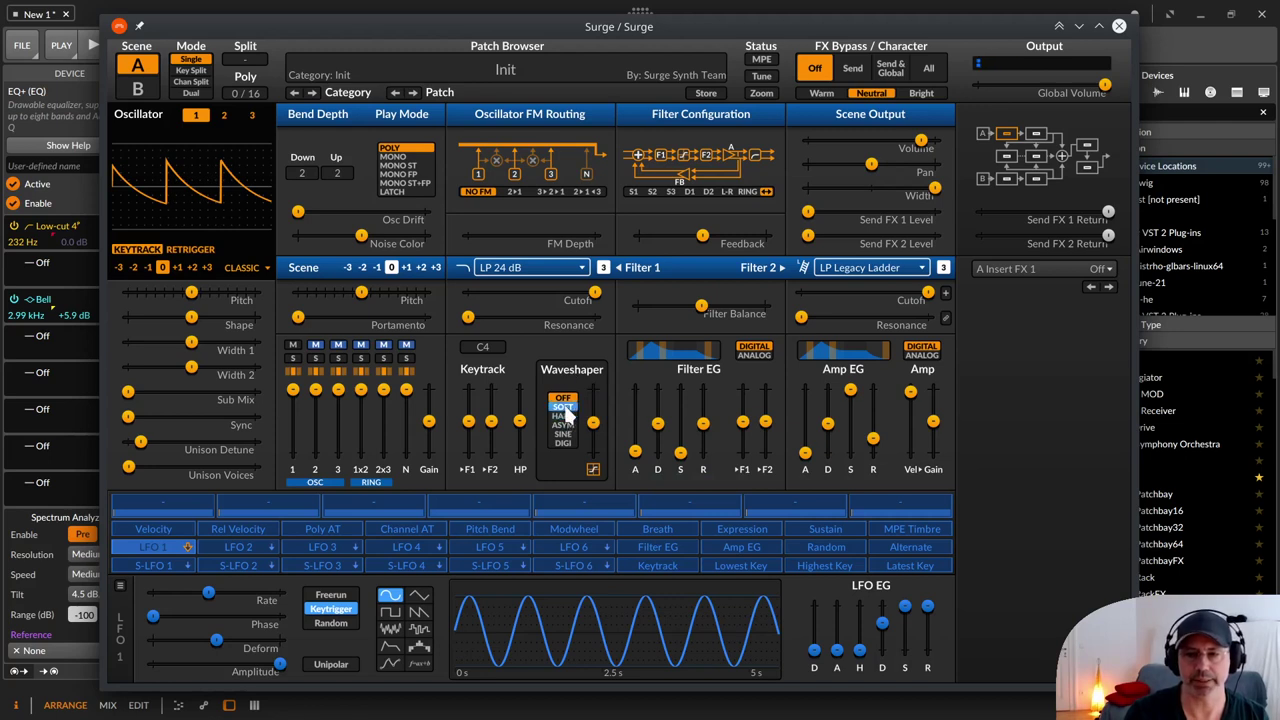
click(564, 408)
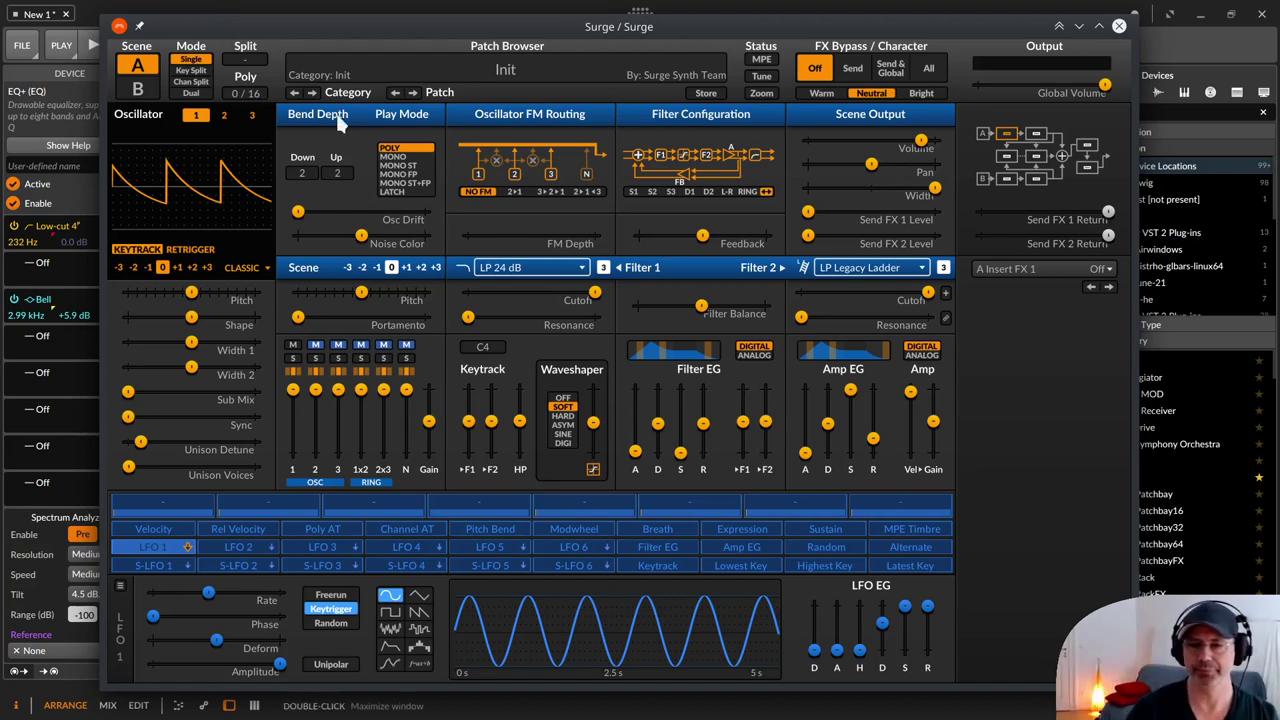
click(568, 398)
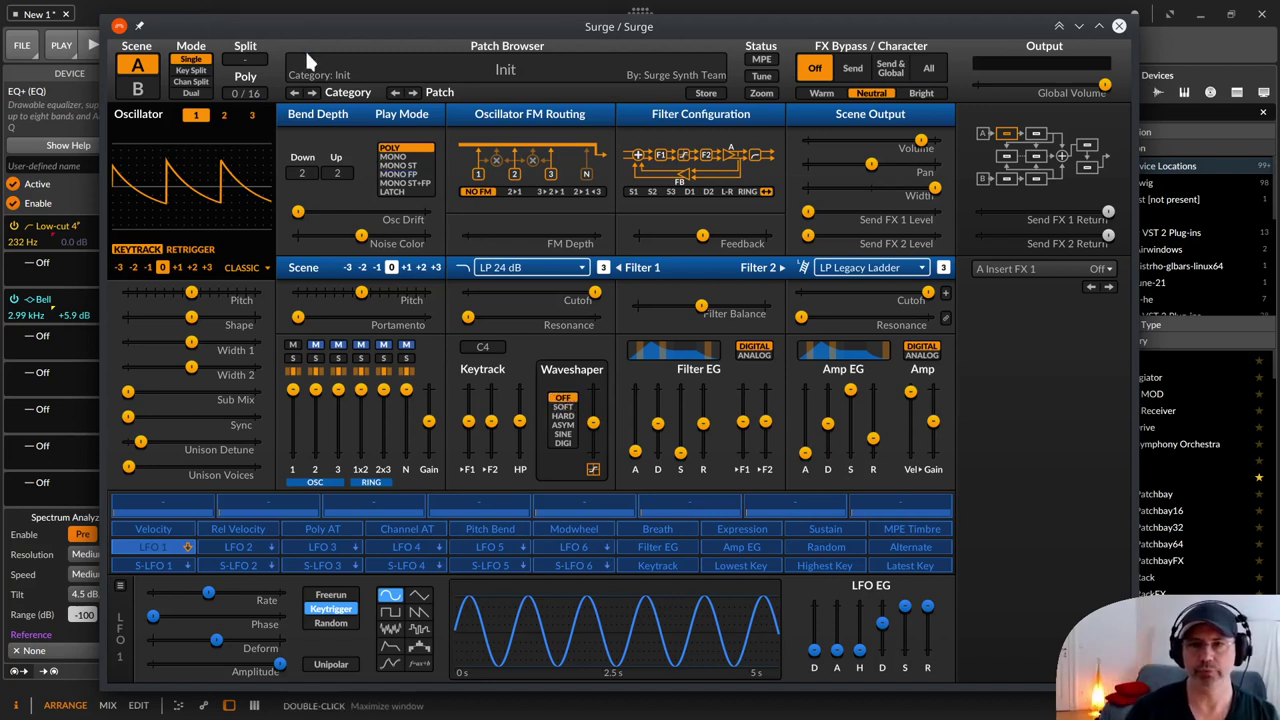
Move the Surge window aside and show the Oscilloscope's expanded view beside it
drag(313, 42, 950, 107)
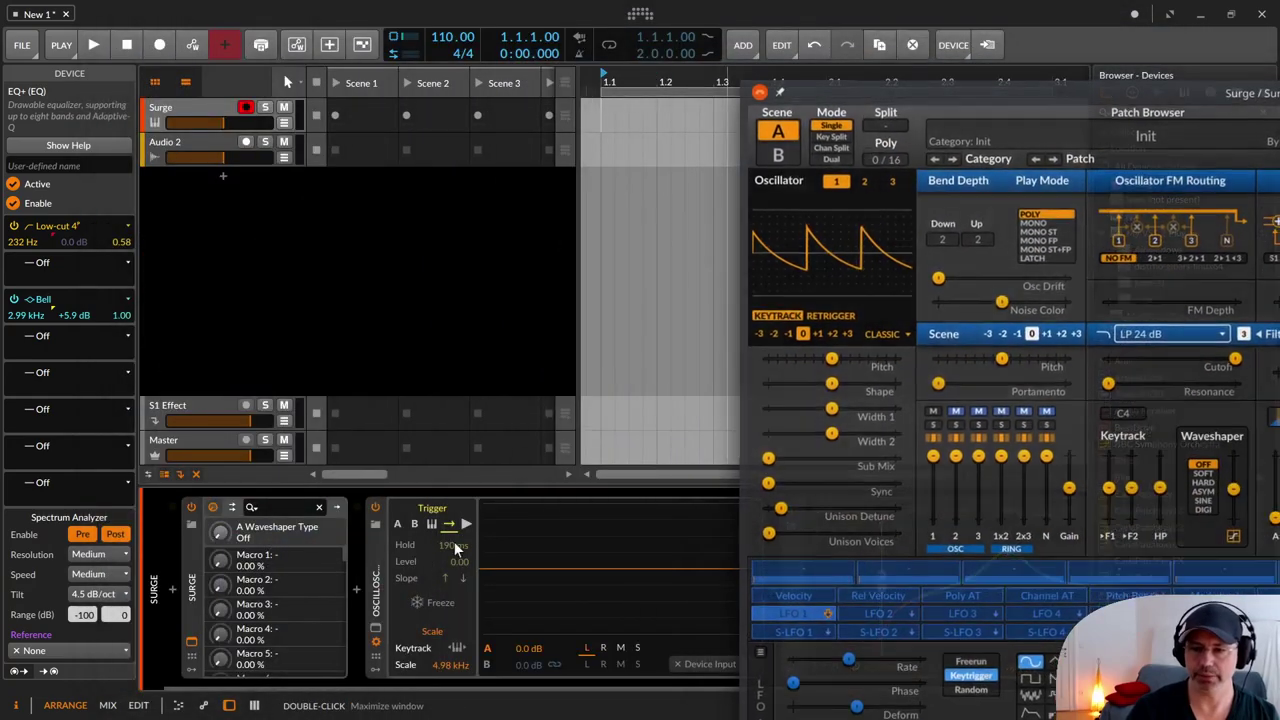
click(376, 629)
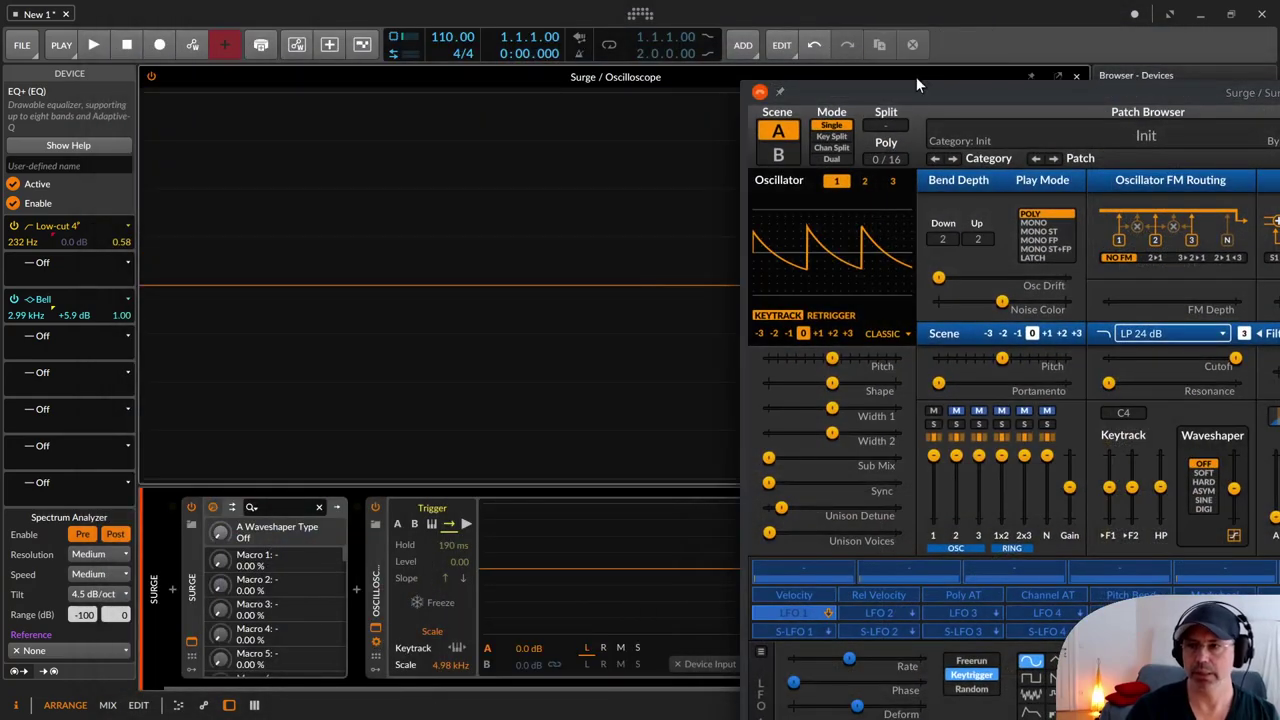
drag(909, 87, 929, 26)
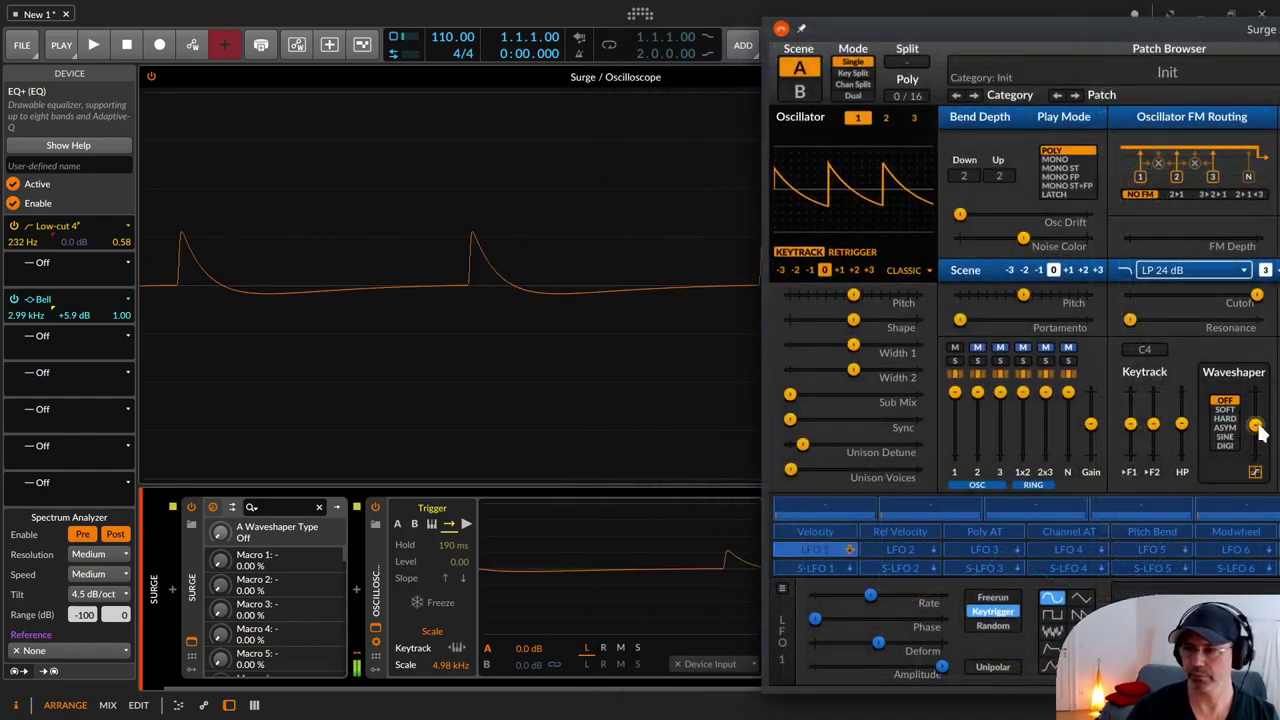
Set the waveshaper type to Soft and raise its drive in stages while the oscilloscope is in view
mouse_move(1257, 427)
mouse_down()
mouse_move(1257, 409)
mouse_move(1257, 430)
mouse_up()
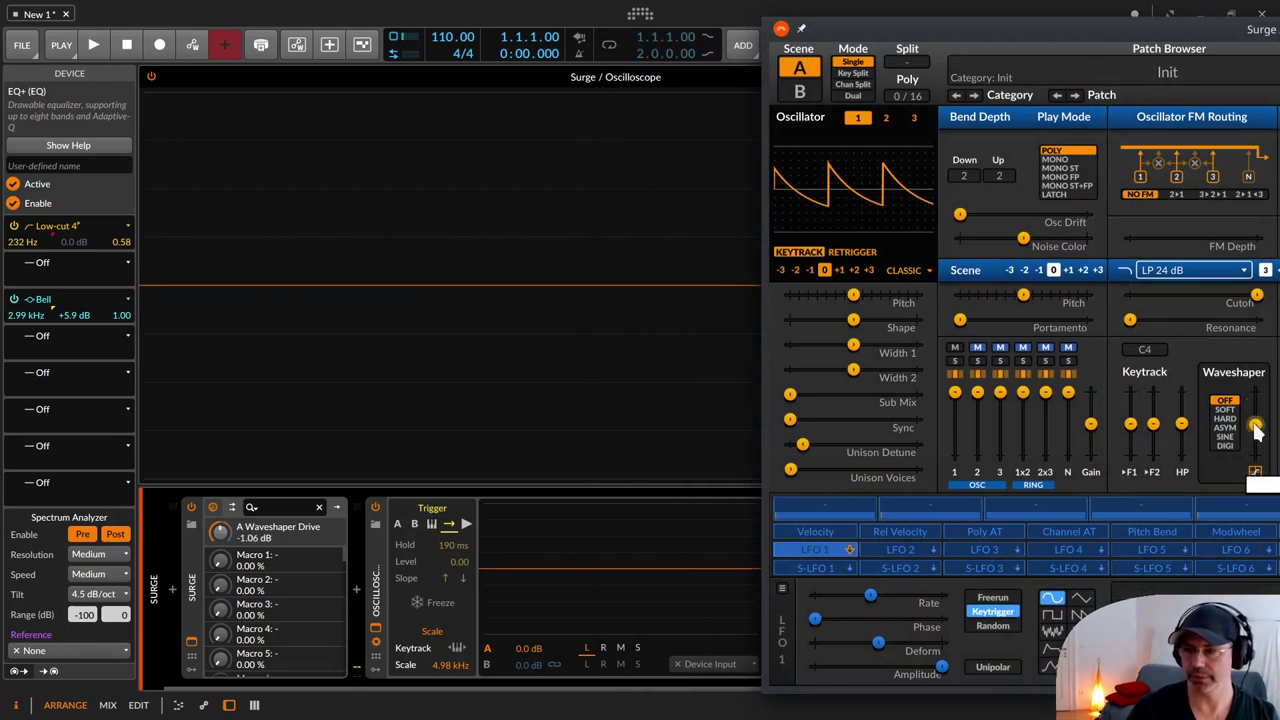
right_click(1232, 422)
click(1225, 411)
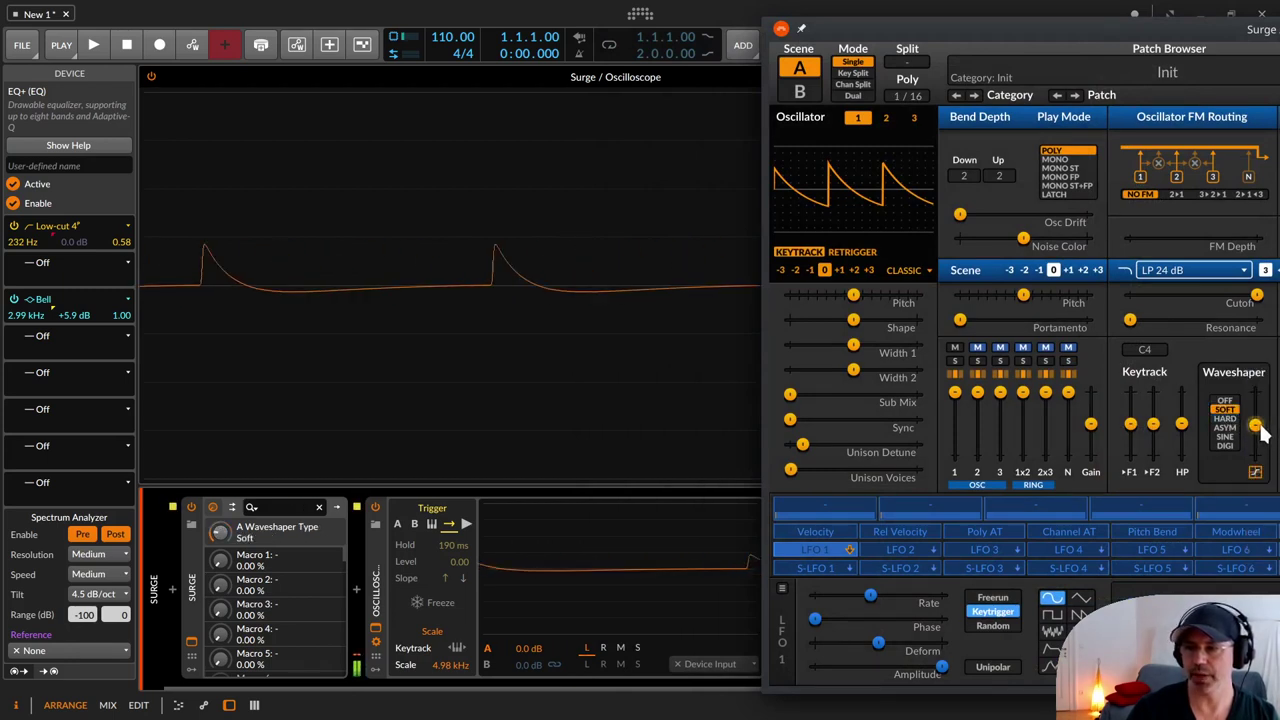
mouse_move(1258, 426)
mouse_down()
mouse_move(1262, 411)
mouse_move(1248, 423)
mouse_up()
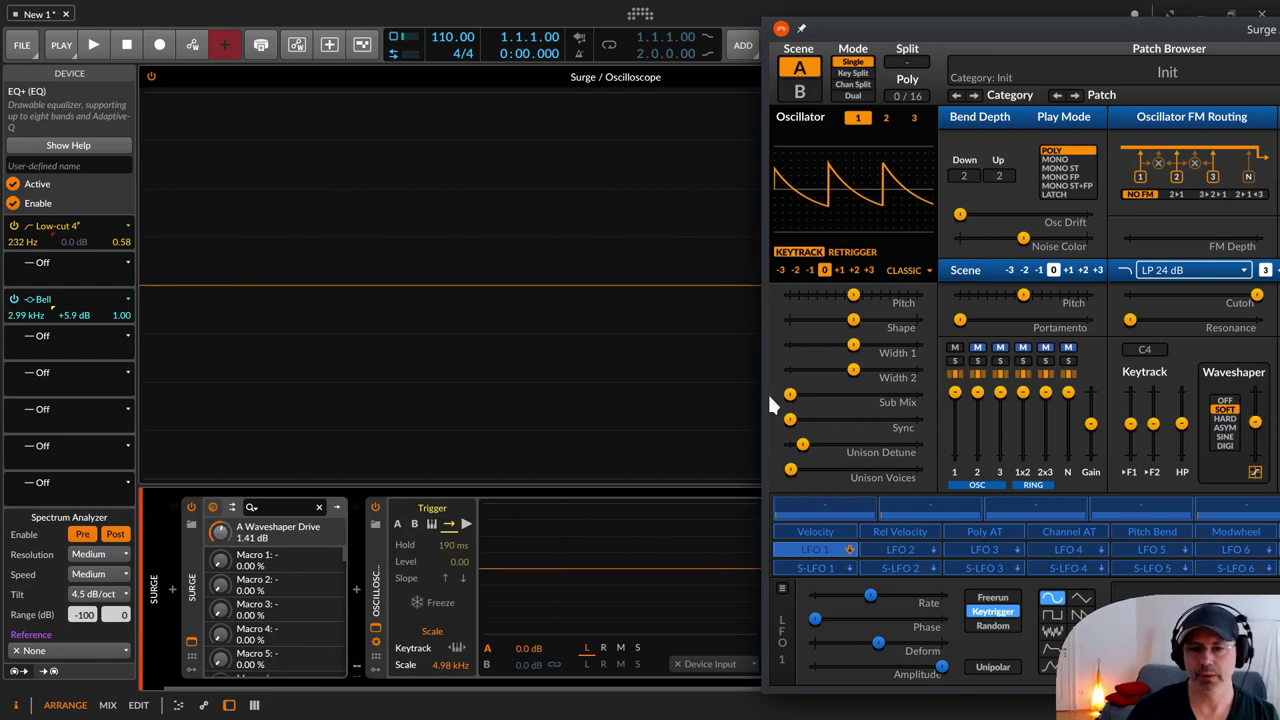
mouse_move(1261, 430)
mouse_down()
mouse_move(1262, 385)
mouse_move(1262, 424)
mouse_up()
drag(1257, 378, 1256, 361)
Switch the waveshaper type to Hard and sweep its drive, ending at 12 dB
click(1229, 418)
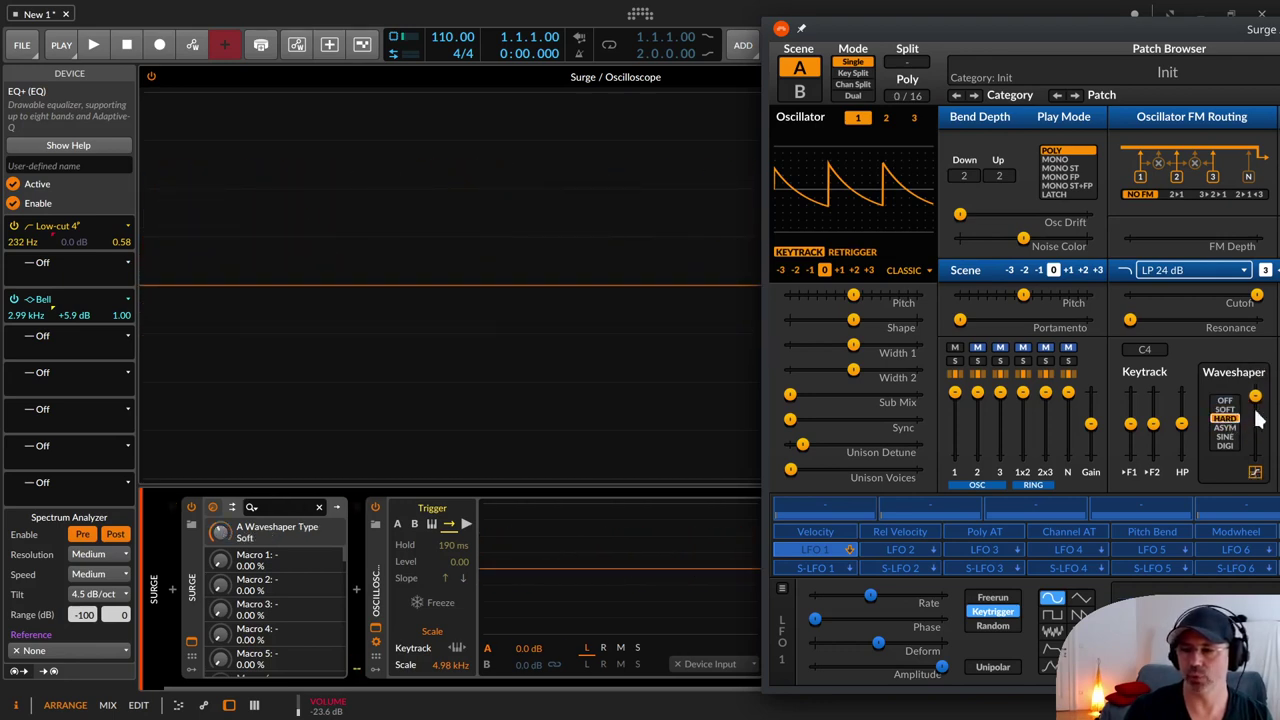
click(1257, 402)
drag(1260, 442, 1257, 398)
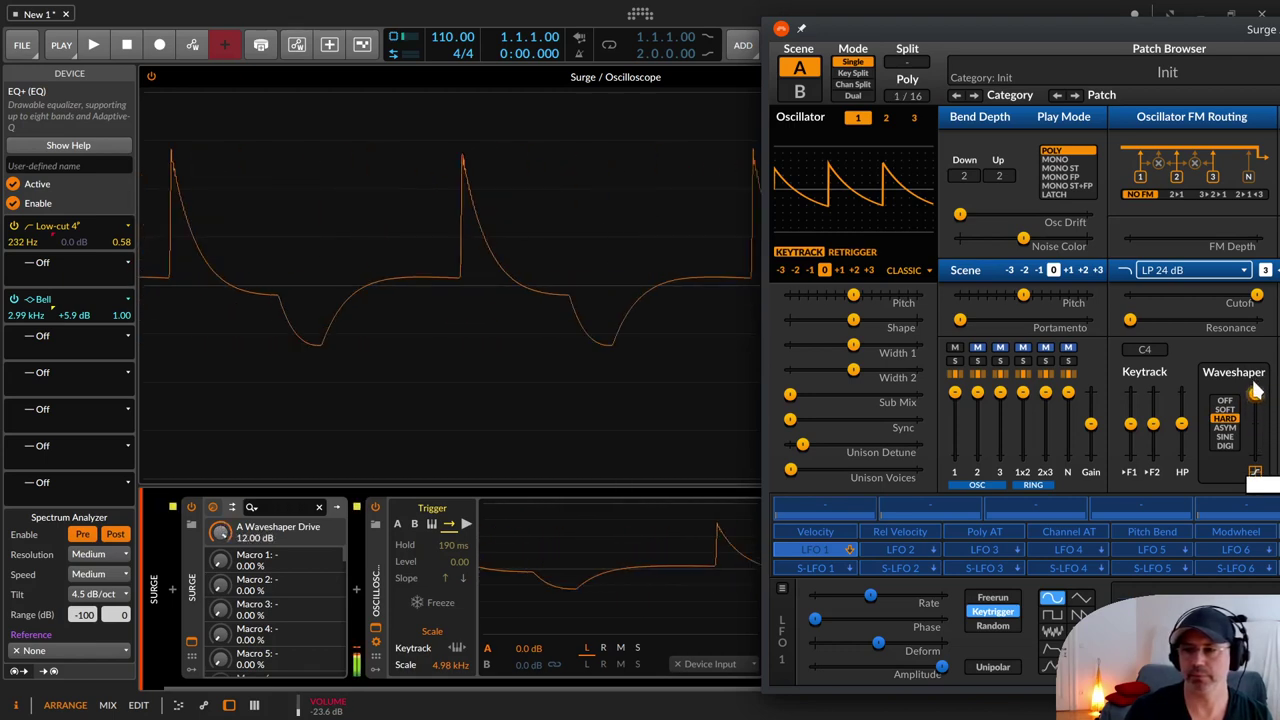
Try the Asym and Sine waveshaper types with the waveshaper drive lowered to 7.06 dB
click(1228, 428)
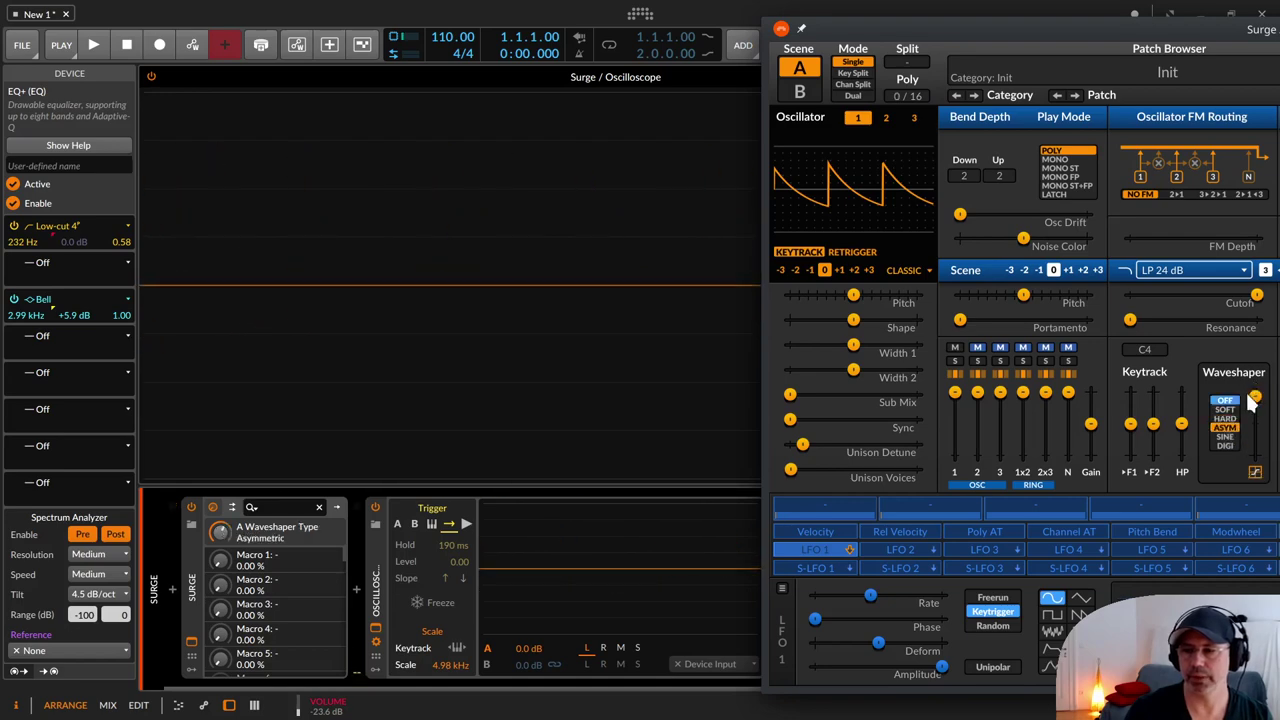
drag(1254, 398, 1256, 425)
click(1236, 436)
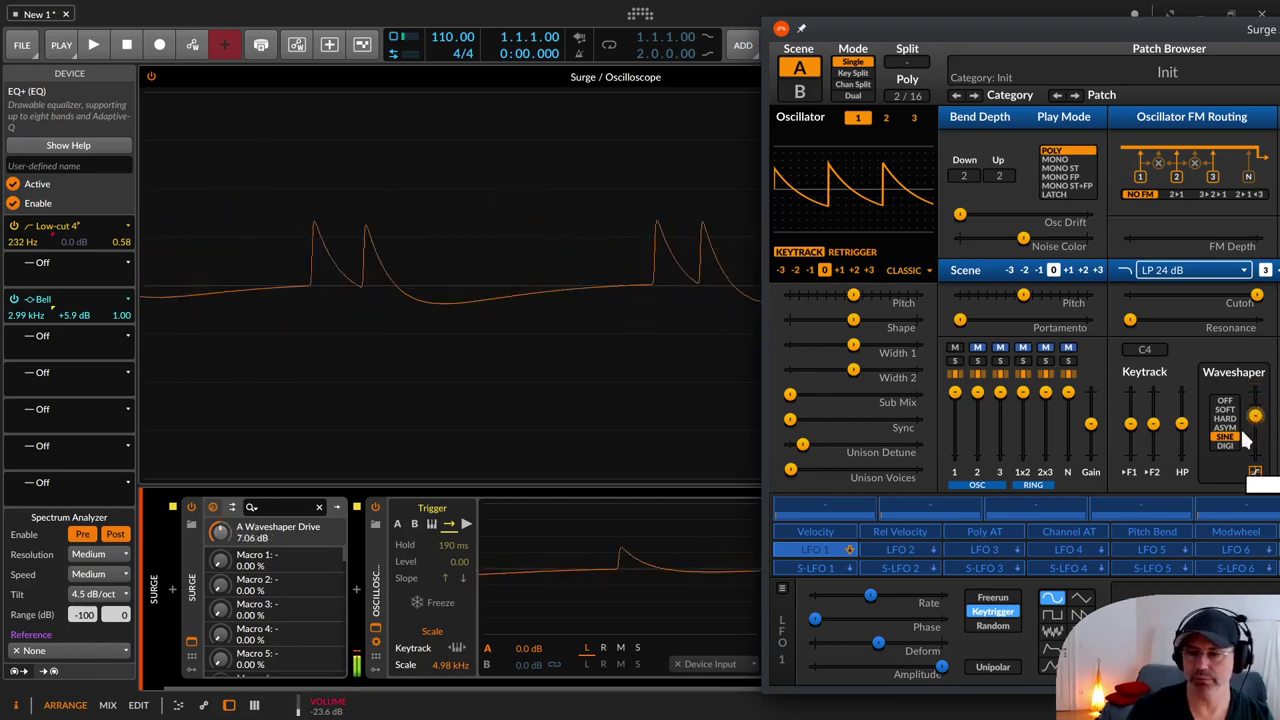
Try the Digi waveshaper type and vary its drive, ending at -1.06 dB
click(1229, 447)
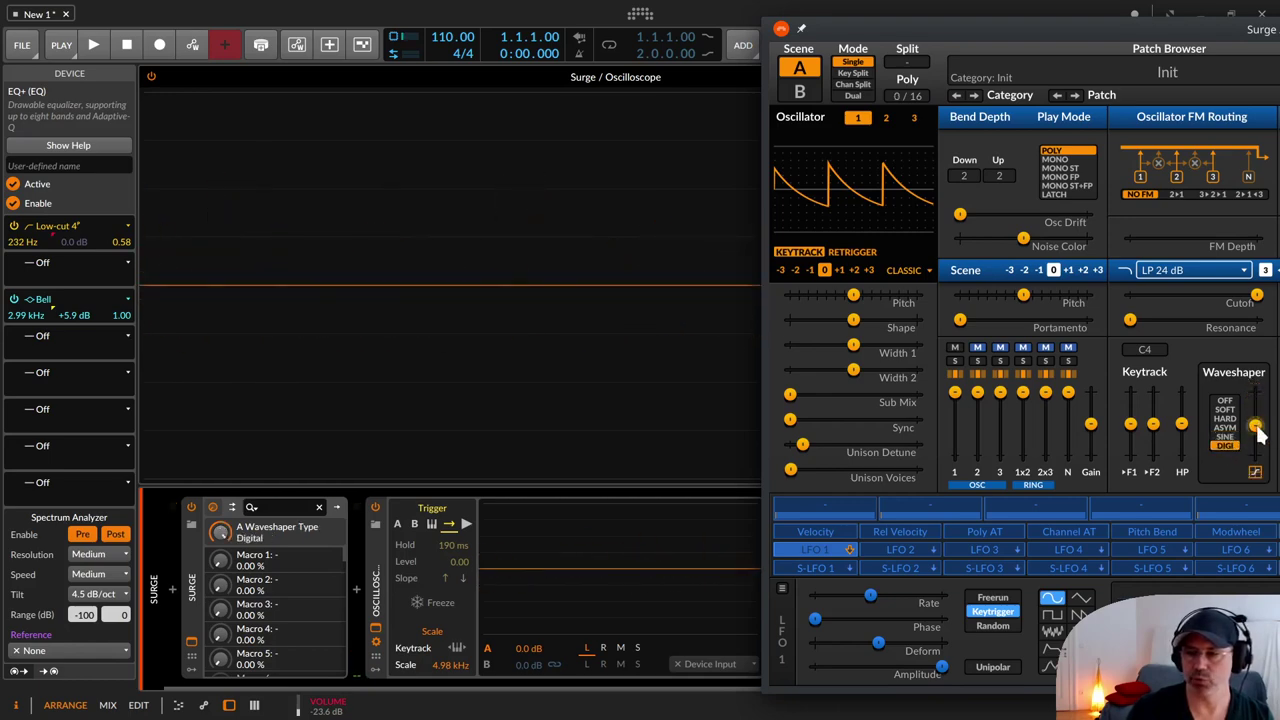
click(1256, 428)
mouse_move(1257, 428)
mouse_down()
mouse_move(1258, 358)
mouse_move(1258, 487)
mouse_move(1259, 390)
mouse_move(1266, 437)
mouse_up()
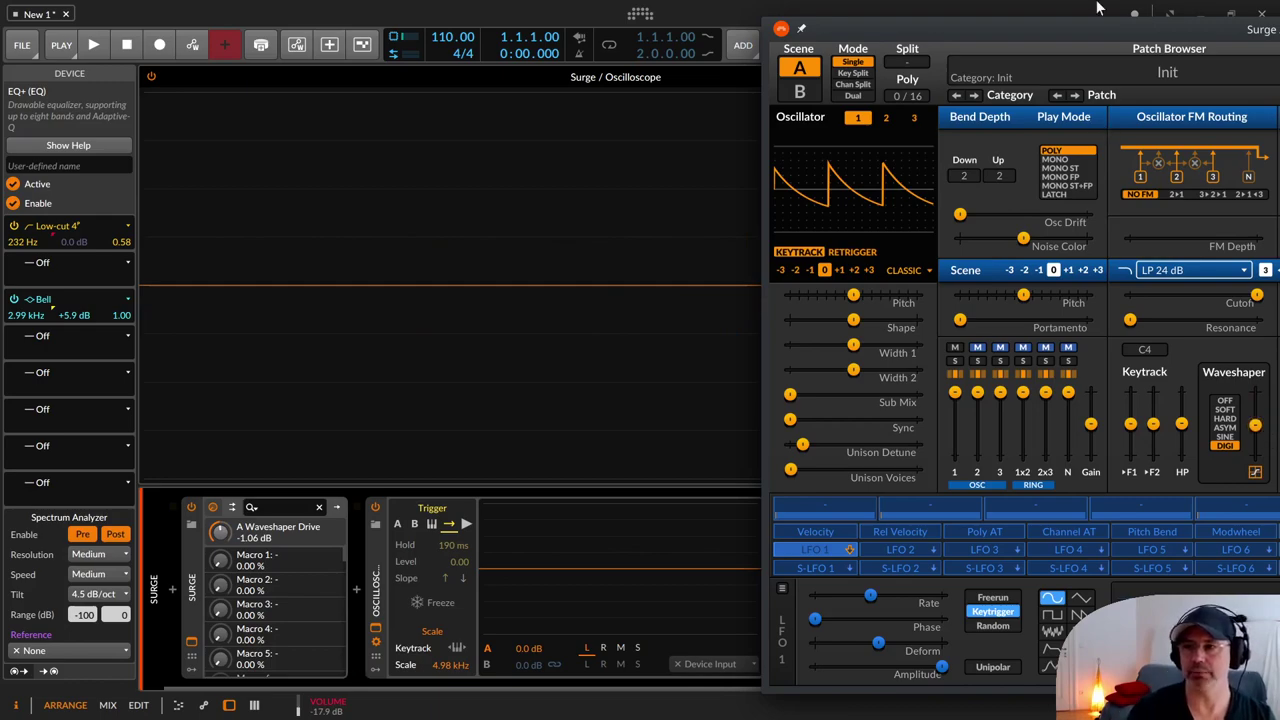
Move the Surge window back fully into view, turn the waveshaper off and return its drive to the middle
drag(1070, 22, 534, 21)
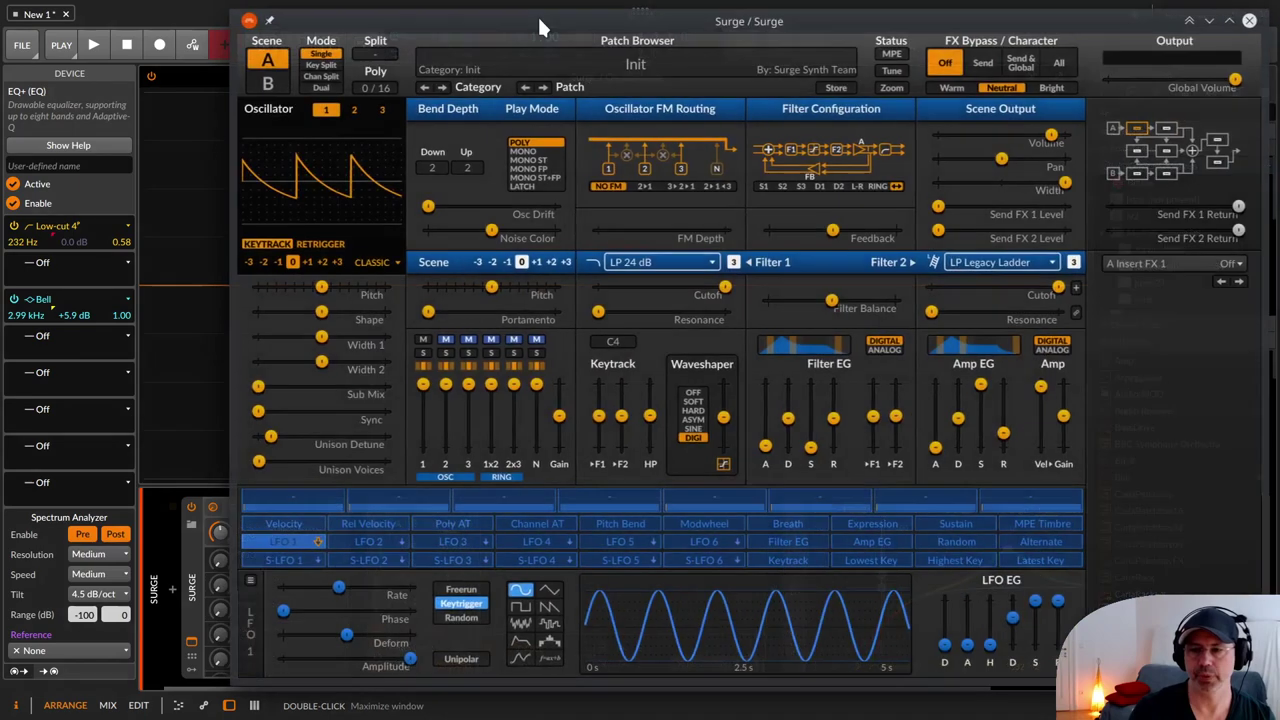
click(694, 392)
drag(727, 422, 725, 417)
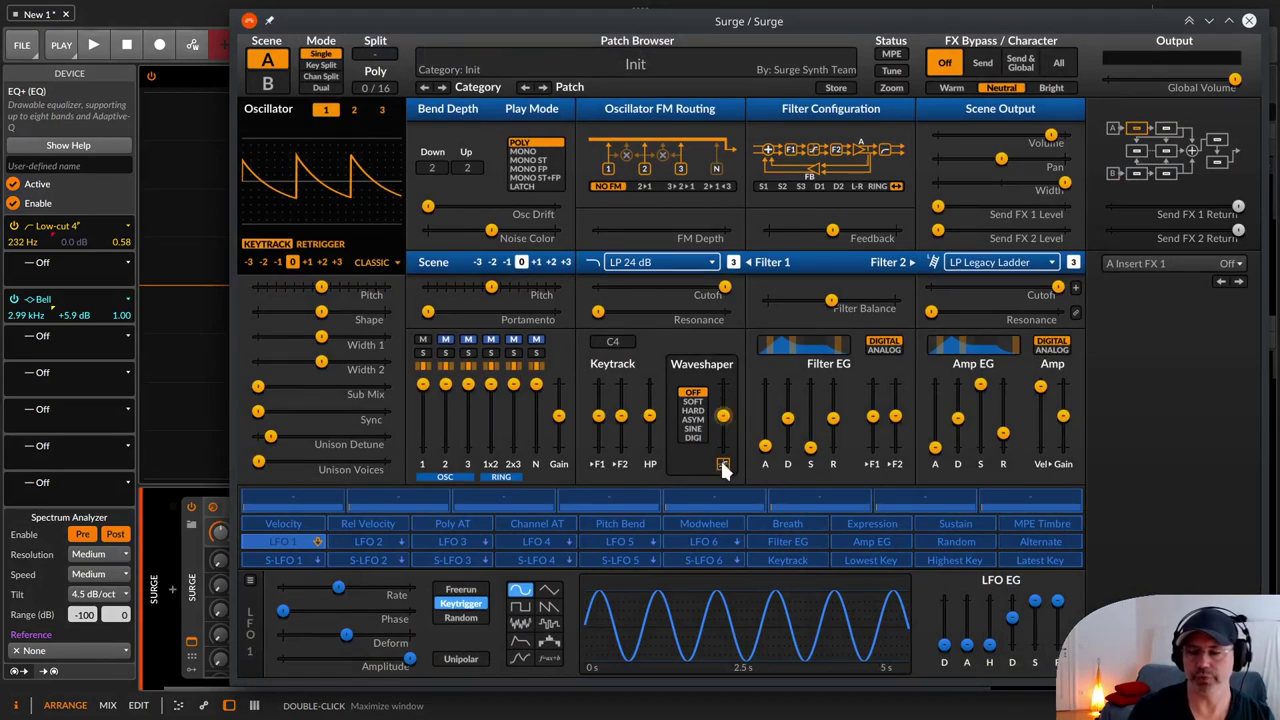
drag(813, 18, 747, 22)
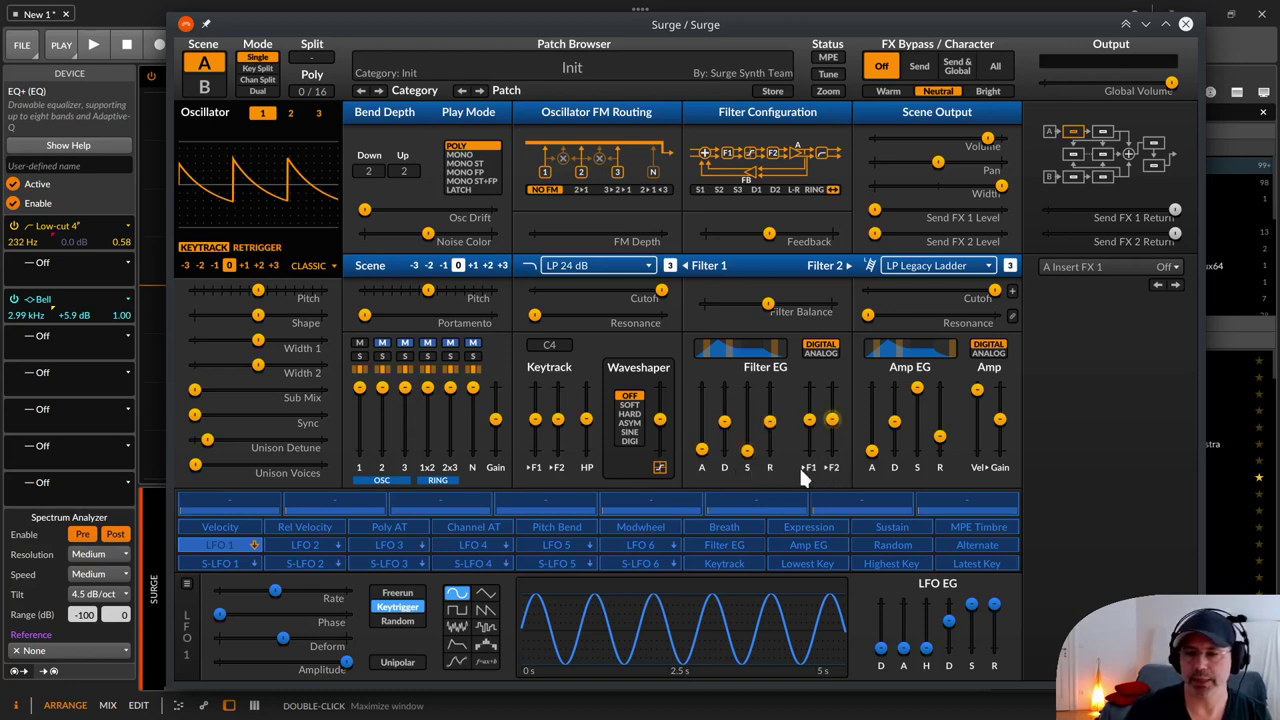
Lower the Filter 1 cutoff to roughly the middle of its range and raise the Filter EG amount to Filter 1 to maximum
key(ctrl+super)
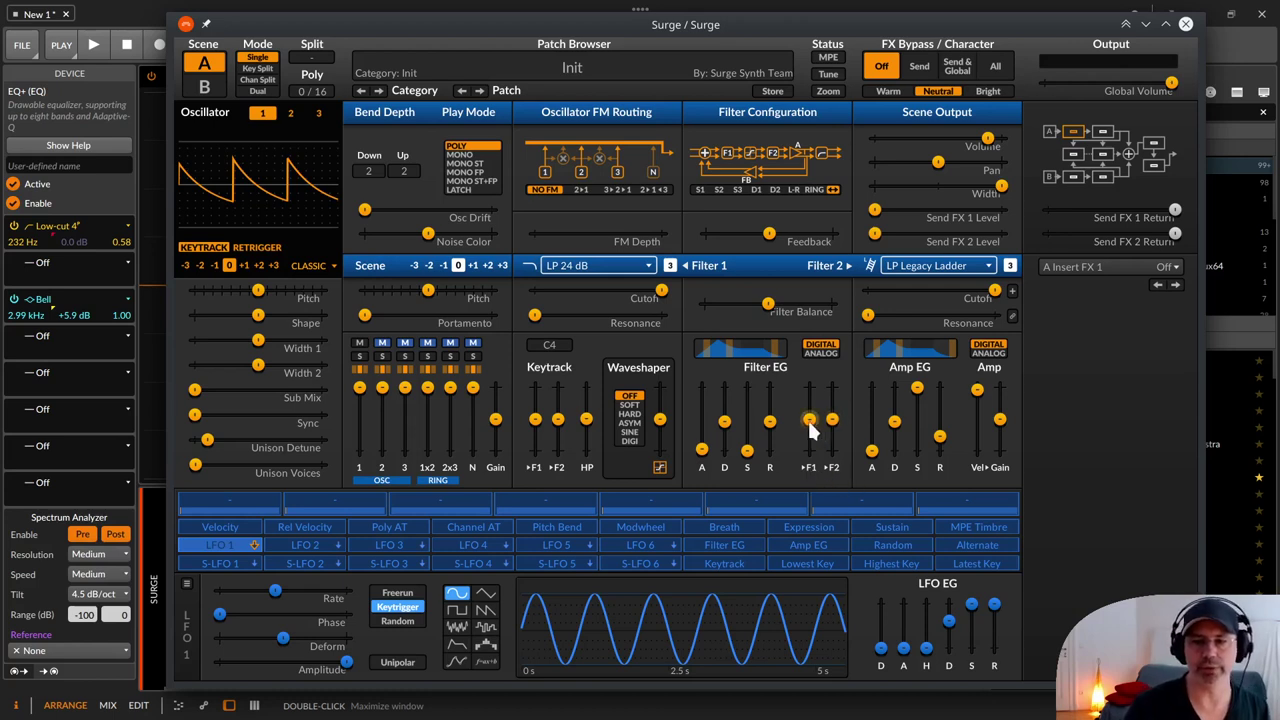
drag(810, 420, 810, 421)
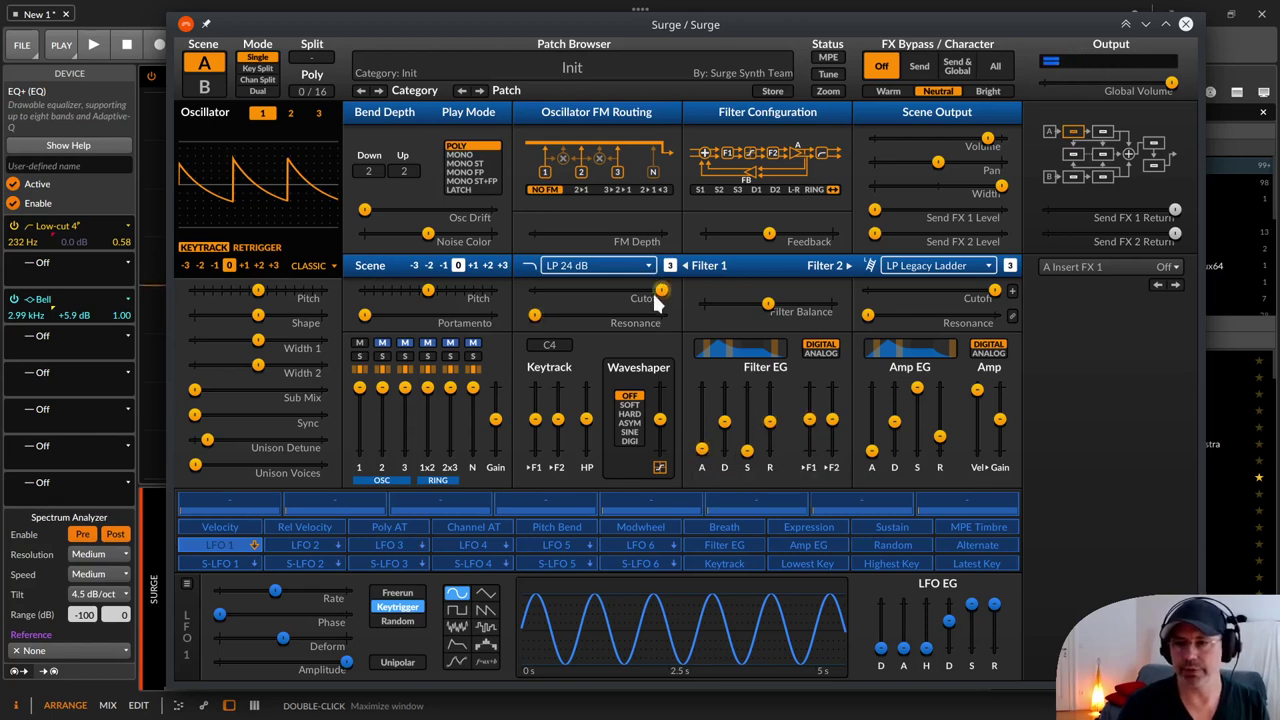
drag(660, 289, 614, 301)
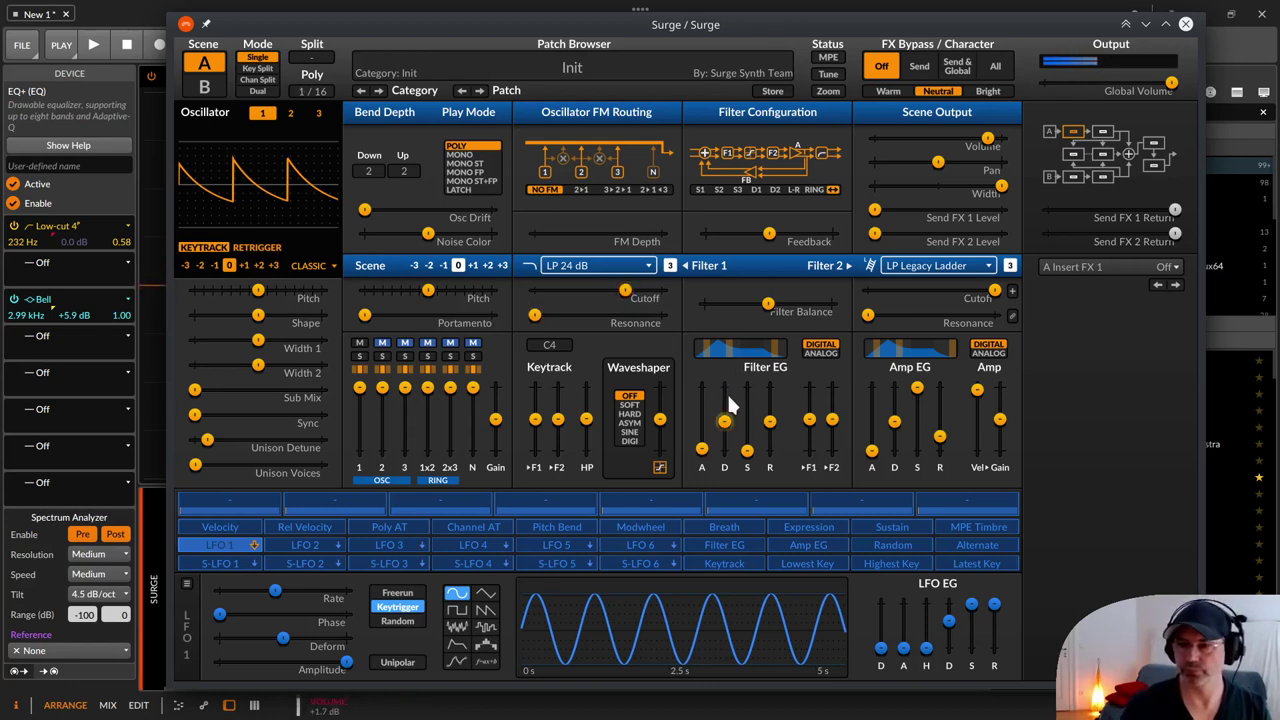
mouse_move(703, 451)
mouse_down()
mouse_move(708, 416)
mouse_move(706, 455)
mouse_up()
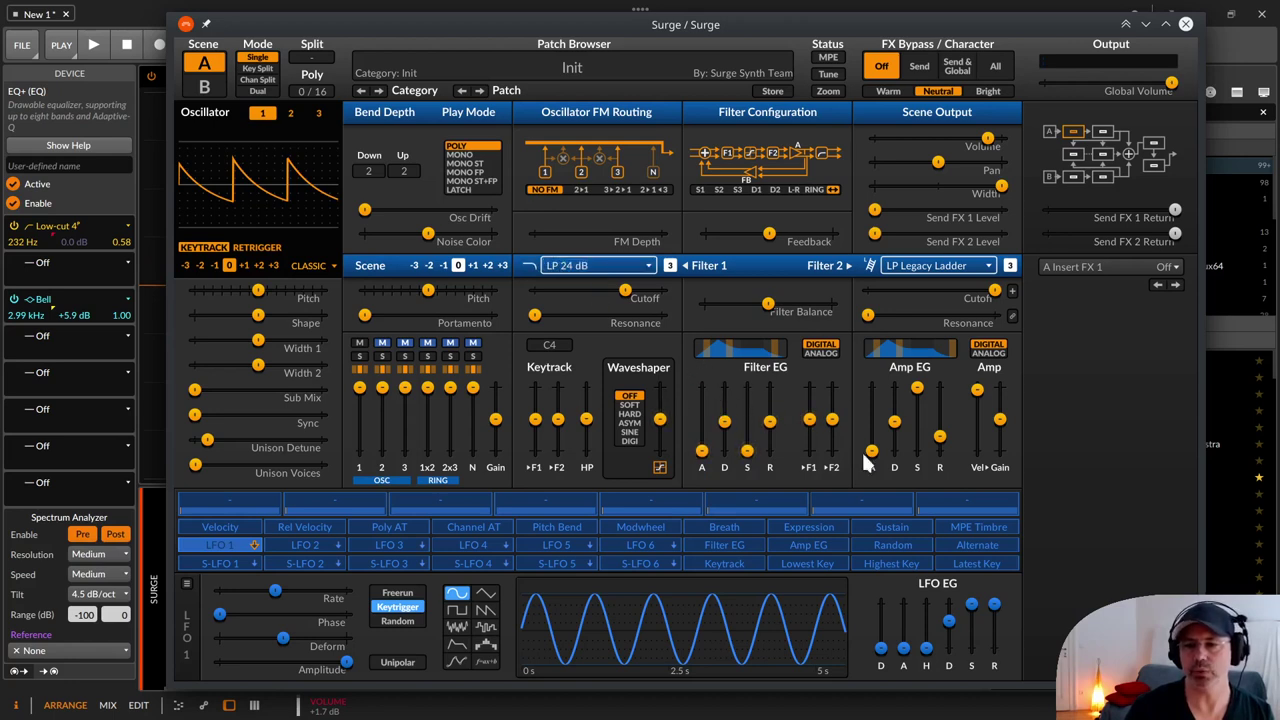
drag(815, 420, 815, 371)
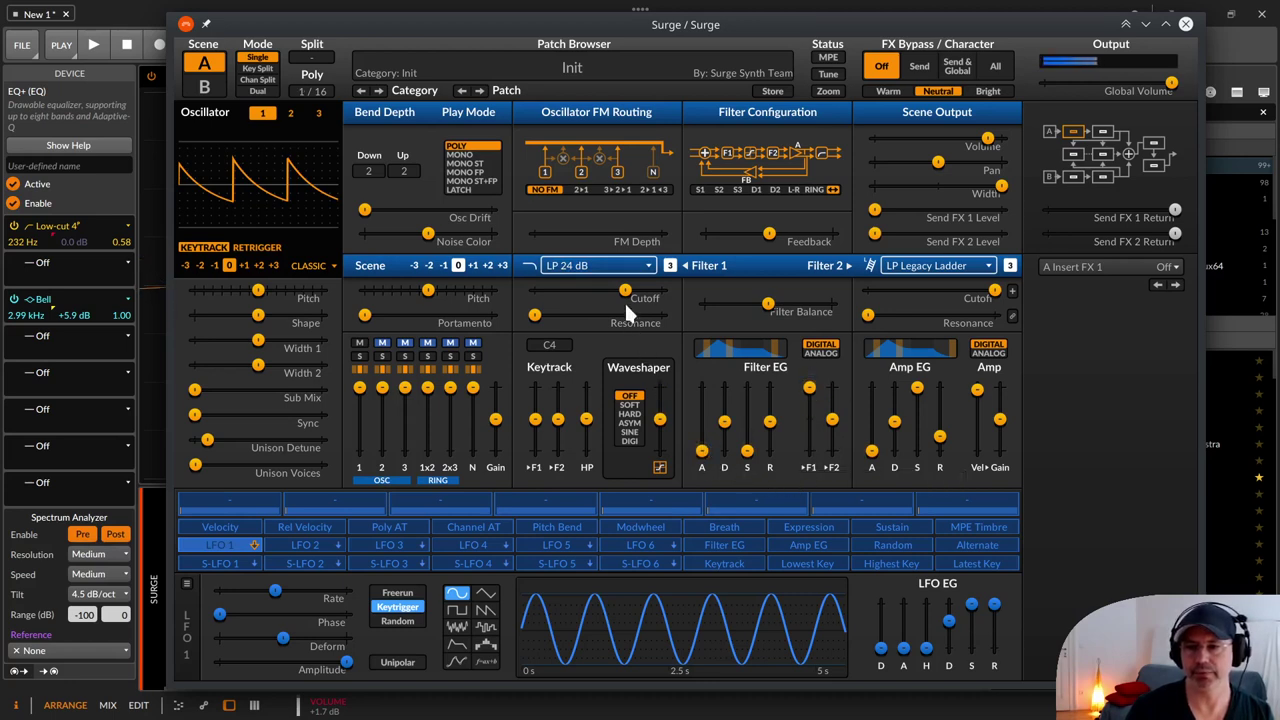
drag(627, 297, 609, 297)
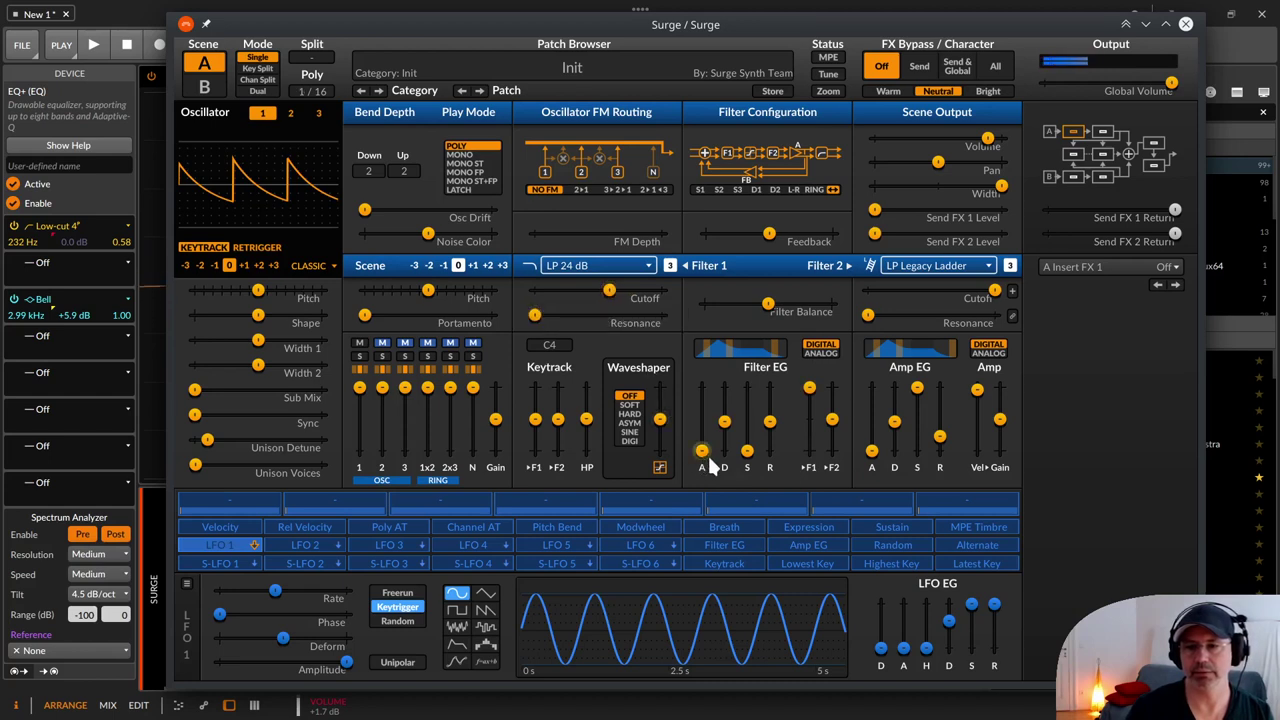
Raise the Filter EG attack to about mid-range and lower the Filter 1 cutoff slightly, leaving resonance at minimum
drag(708, 456, 702, 418)
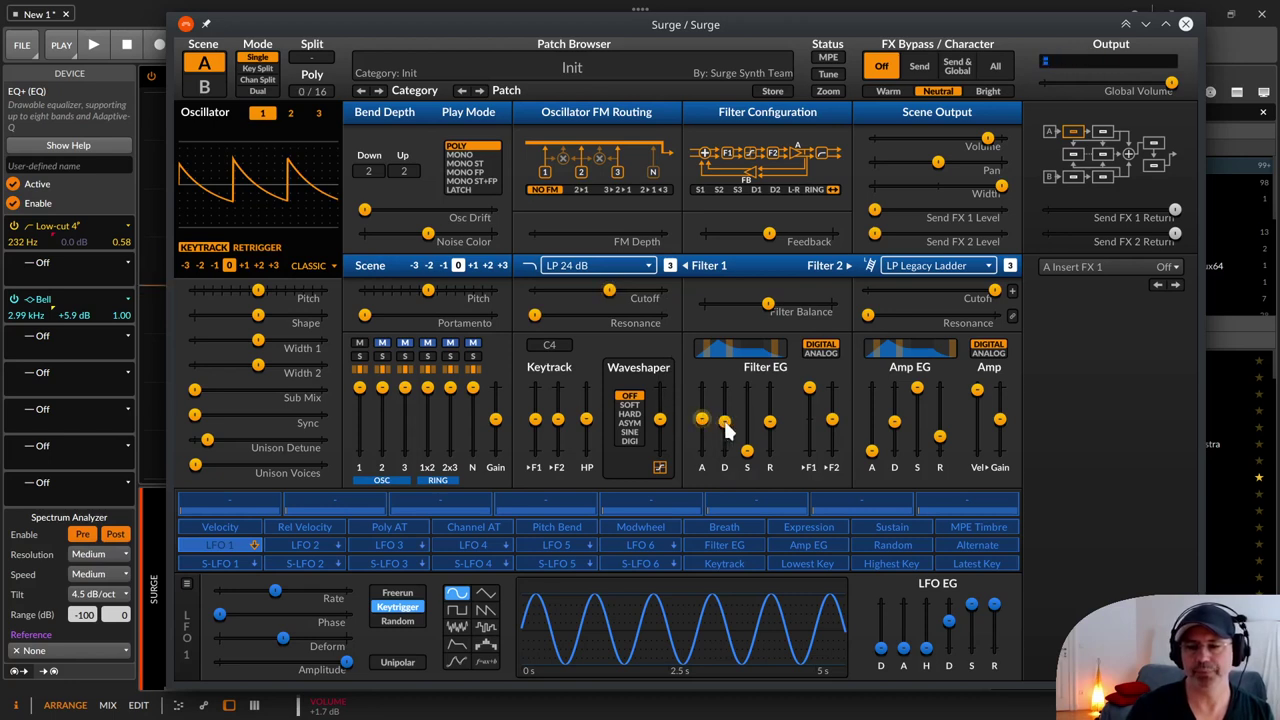
click(743, 456)
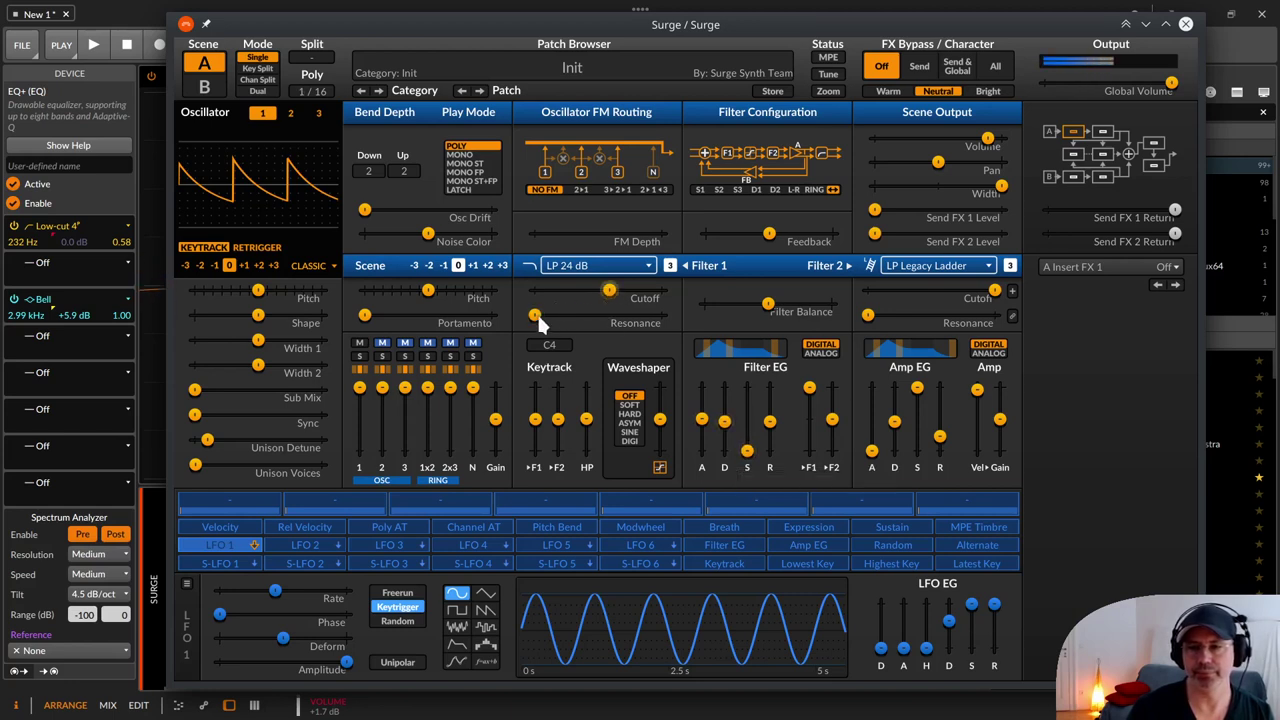
drag(534, 315, 440, 300)
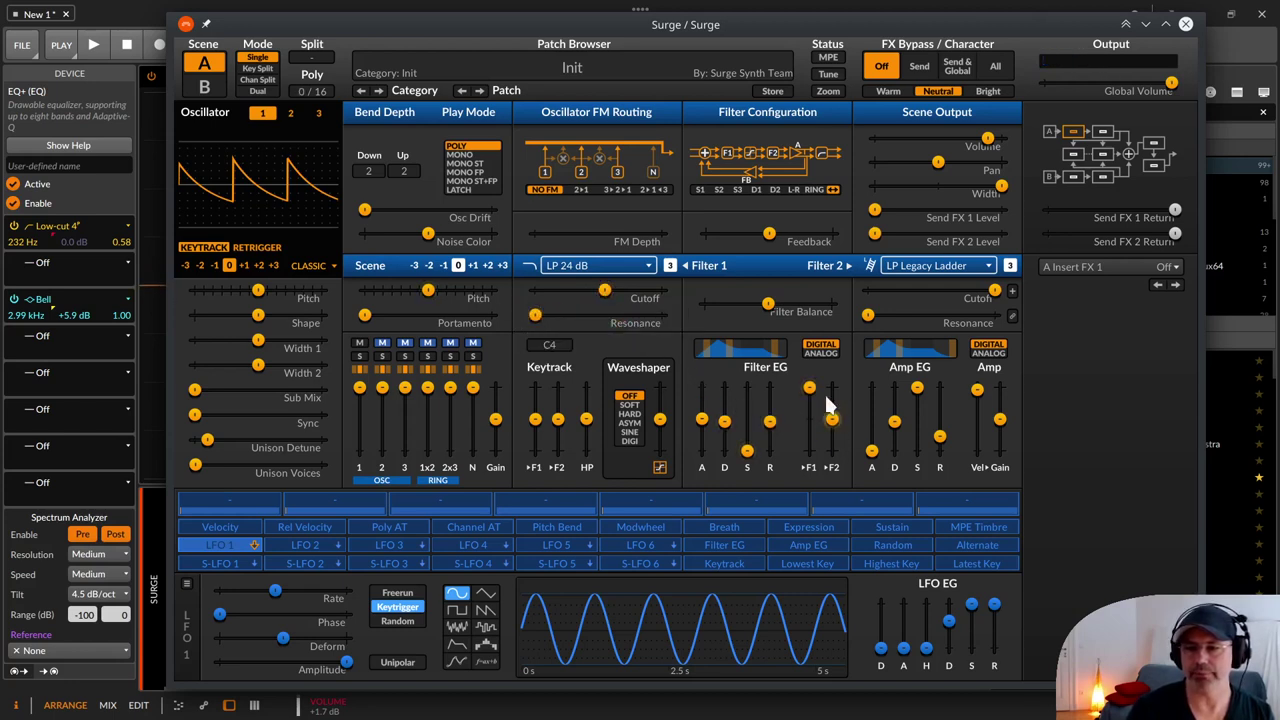
Try the Filter EG amount to Filter 1 at its minimum with the attack shortened to 0.037 s, and return the amount to maximum
drag(810, 387, 814, 498)
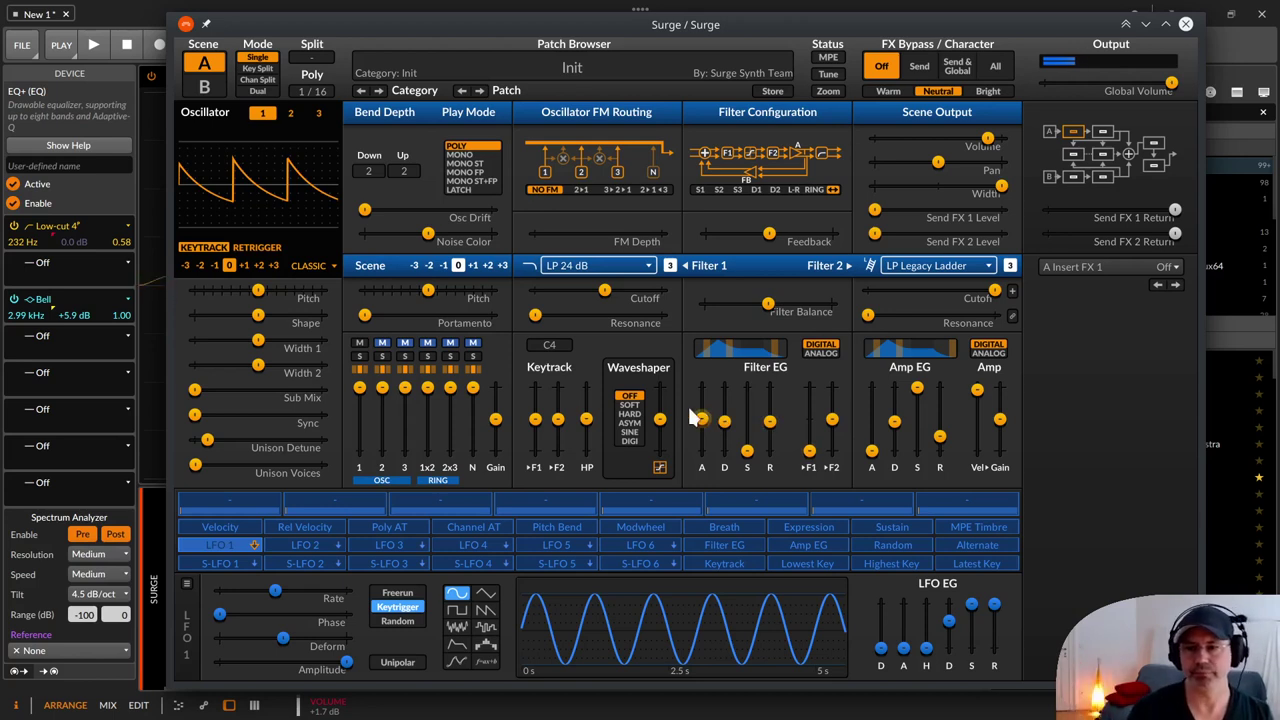
drag(701, 427, 701, 450)
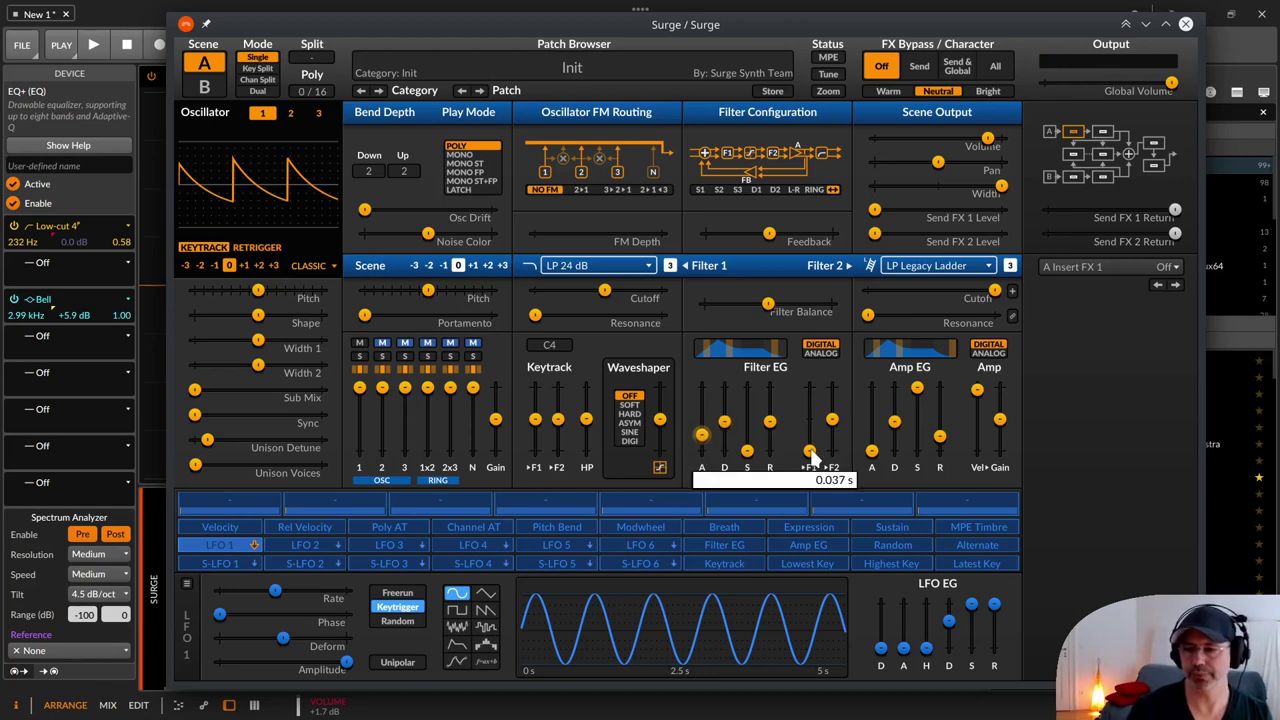
drag(799, 372, 798, 344)
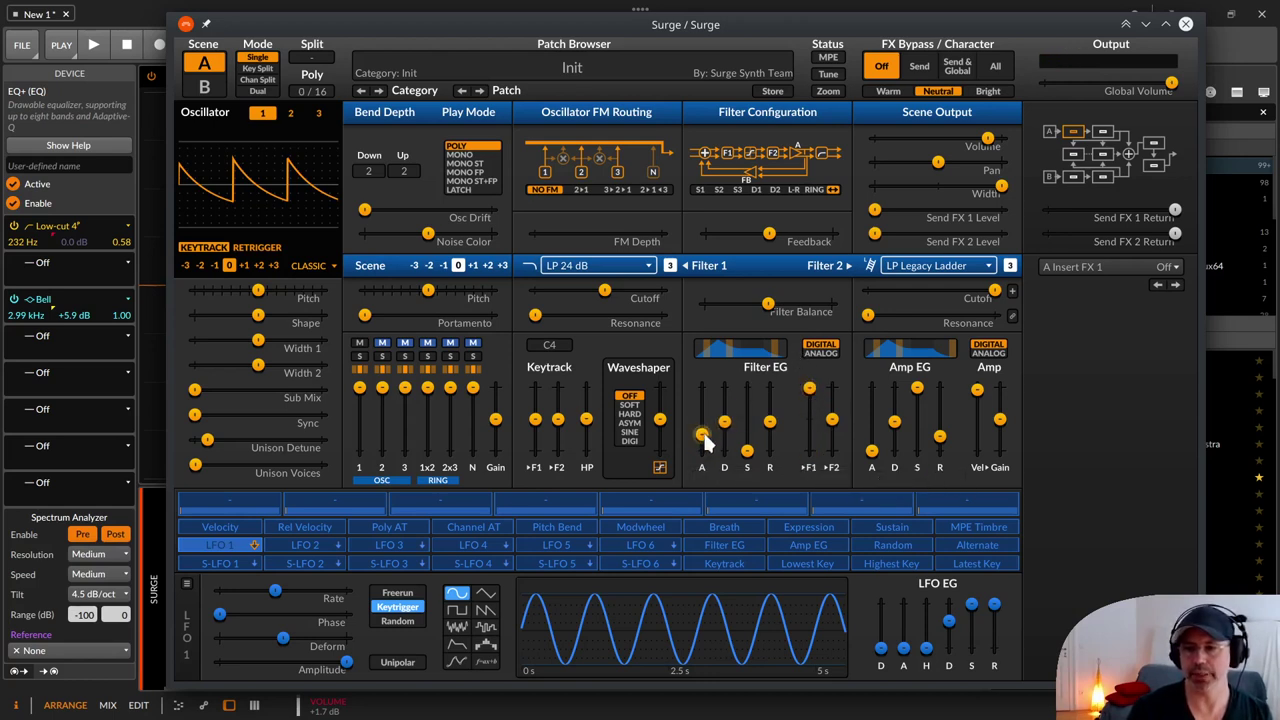
Shorten the Filter EG attack to near its minimum and switch the Filter EG from Digital to Analog mode
drag(703, 435, 704, 452)
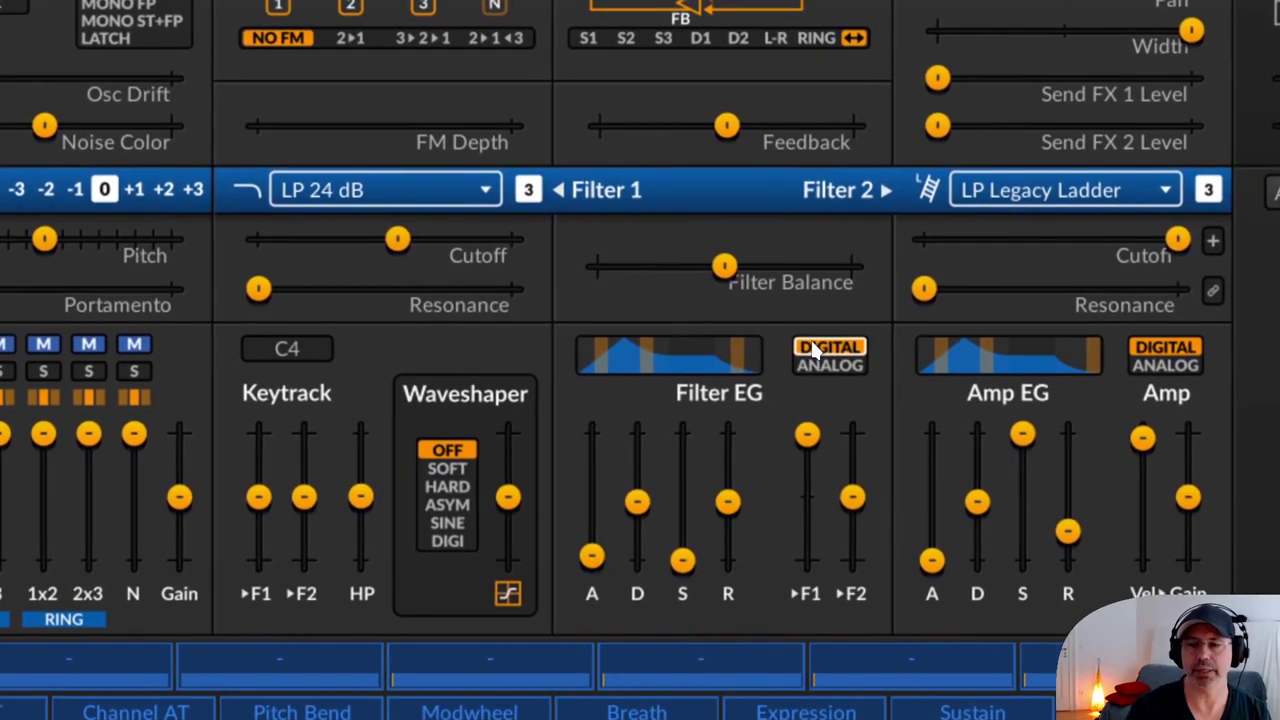
click(822, 363)
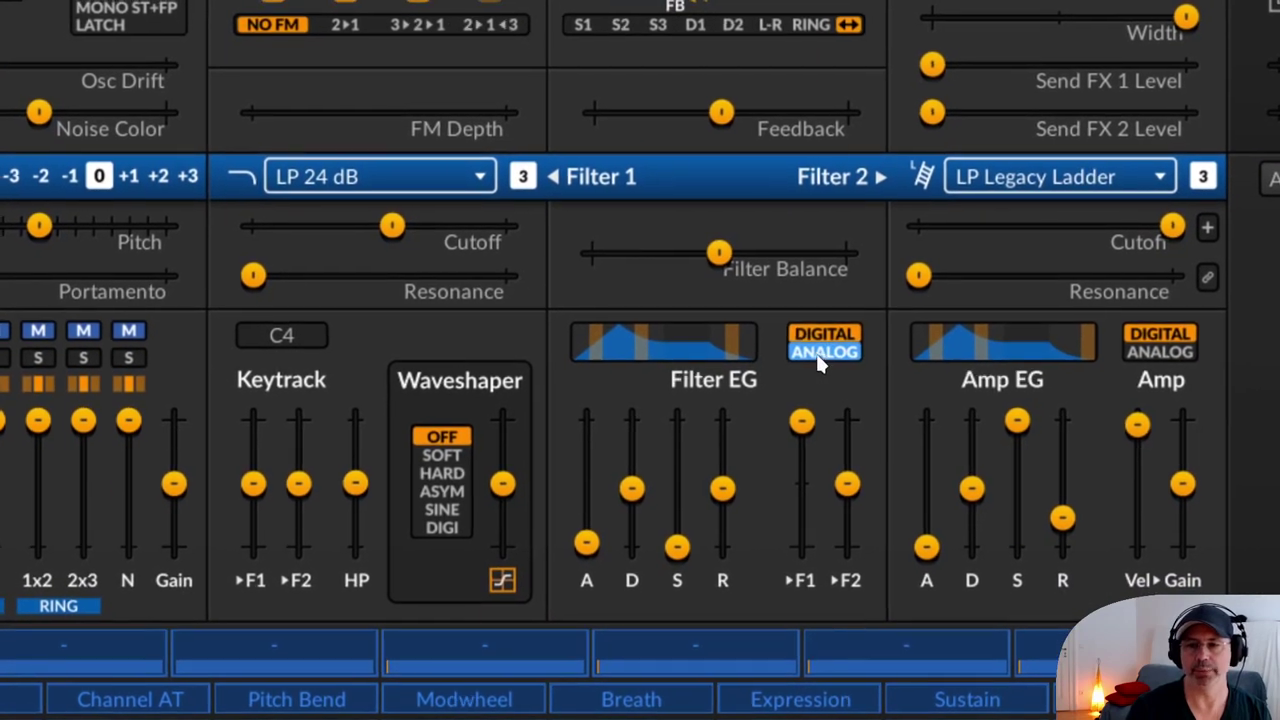